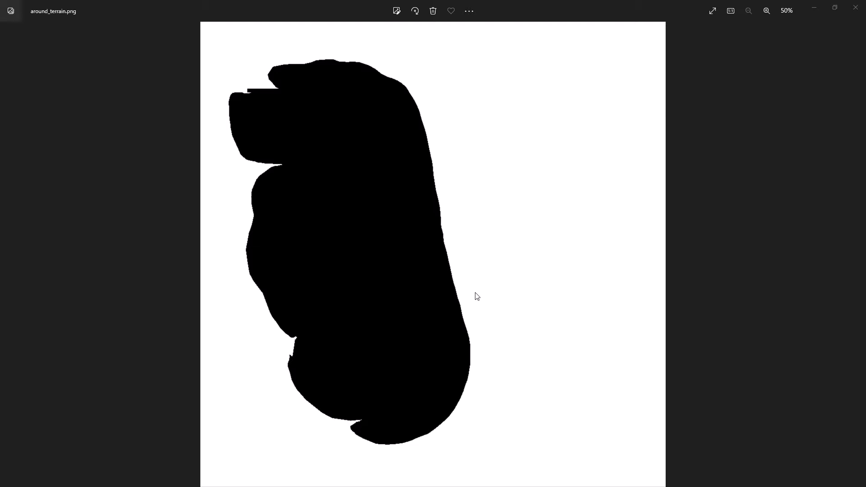
Look through the exported black-and-white mask images, including bottom_field.png, top_terrain.png and around_terrain.png
key(Right)
key(Right)
key(Right)
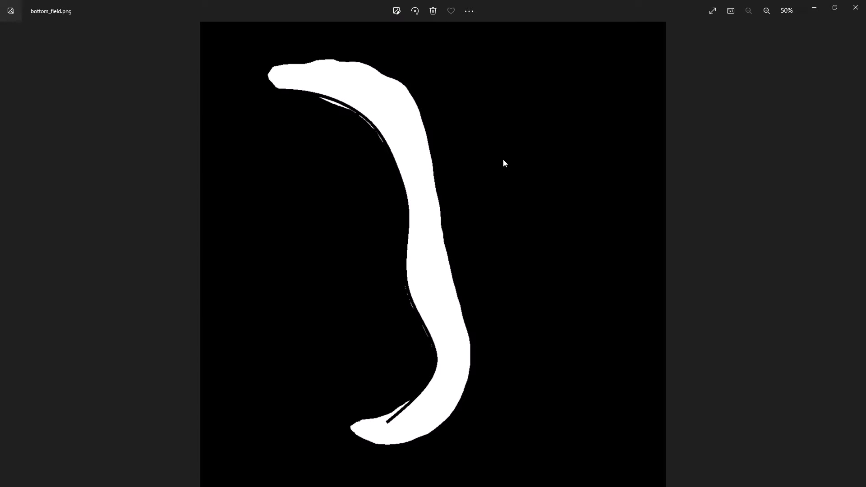
key(Right)
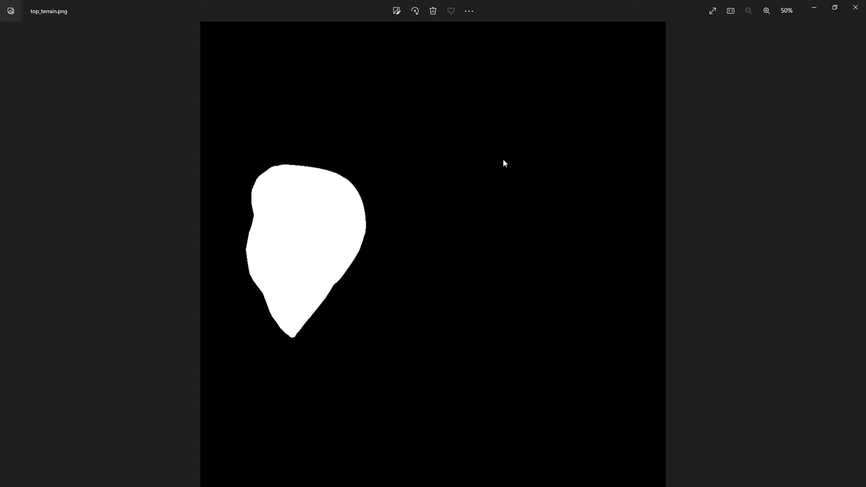
key(Right)
key(Right)
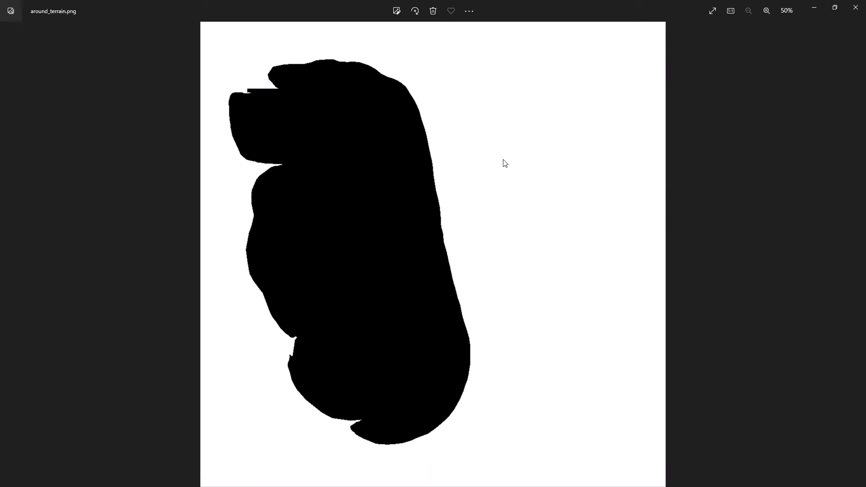
Switch to Photoshop and inspect Layer 1, Color Fill 2 and the Layer 3 tile pattern by toggling their visibility
click(815, 8)
click(745, 313)
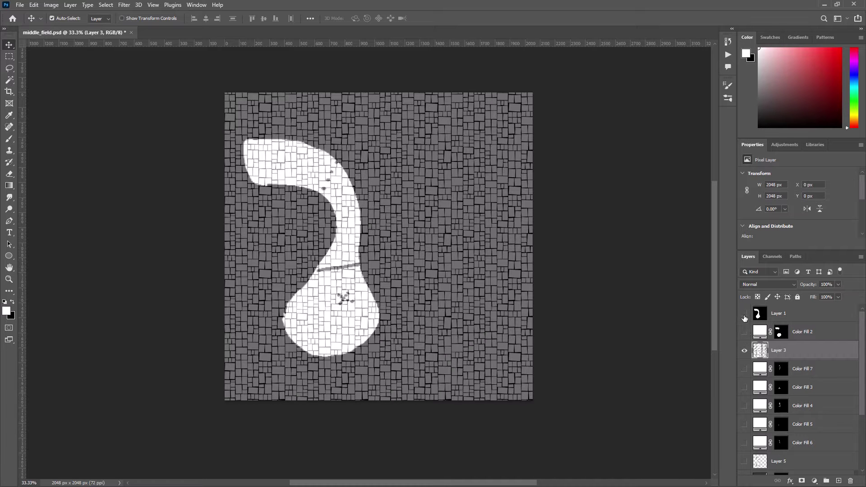
click(745, 316)
click(745, 332)
click(745, 350)
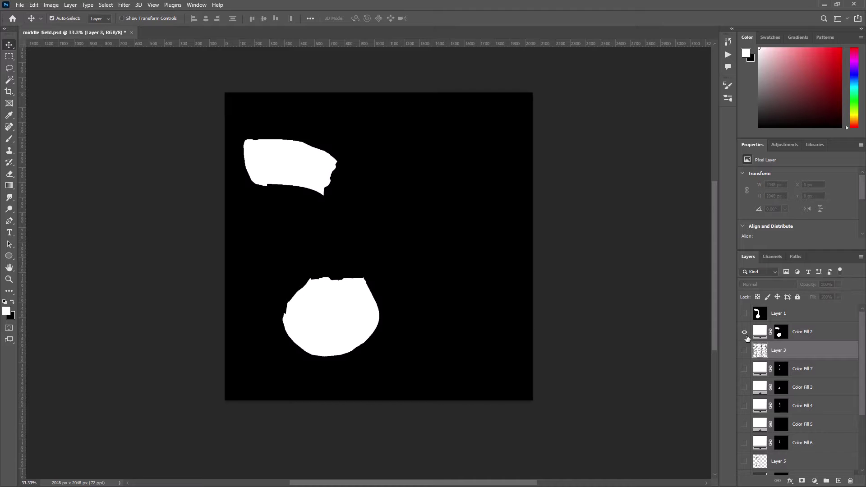
click(745, 333)
click(745, 333)
click(745, 333)
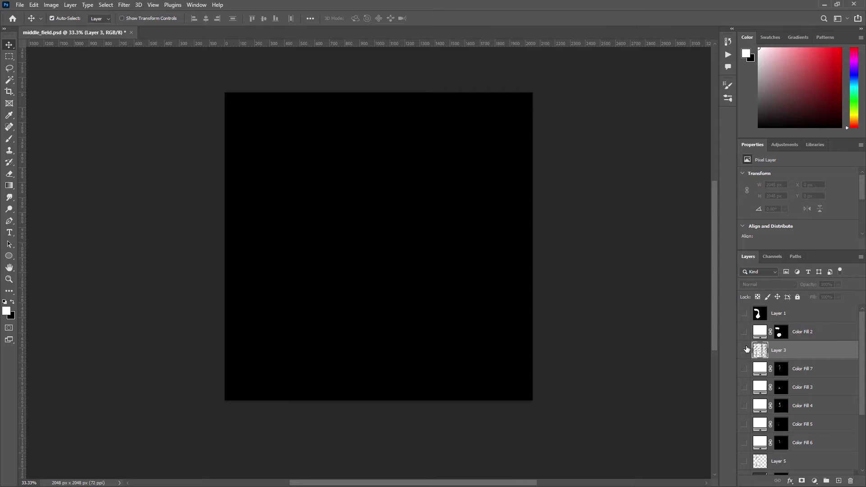
click(746, 351)
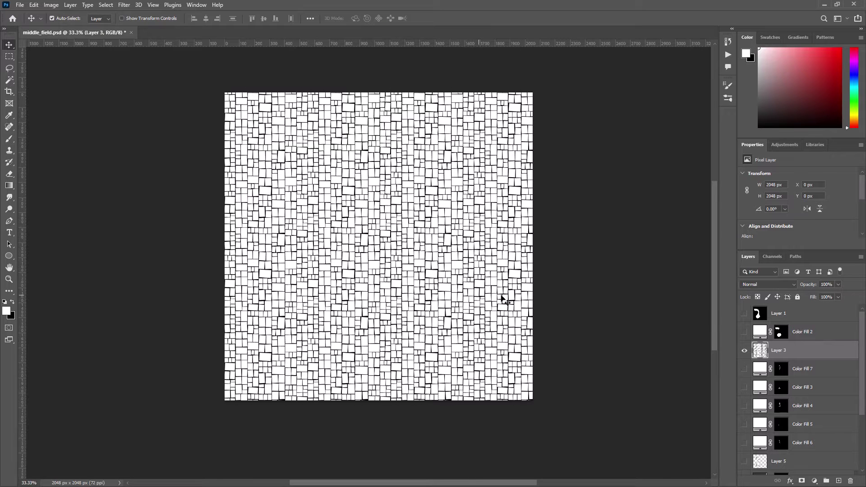
click(744, 351)
Inspect the tile masks Color Fill 3 to Color Fill 7, showing them all together with Color Fill 2
click(745, 369)
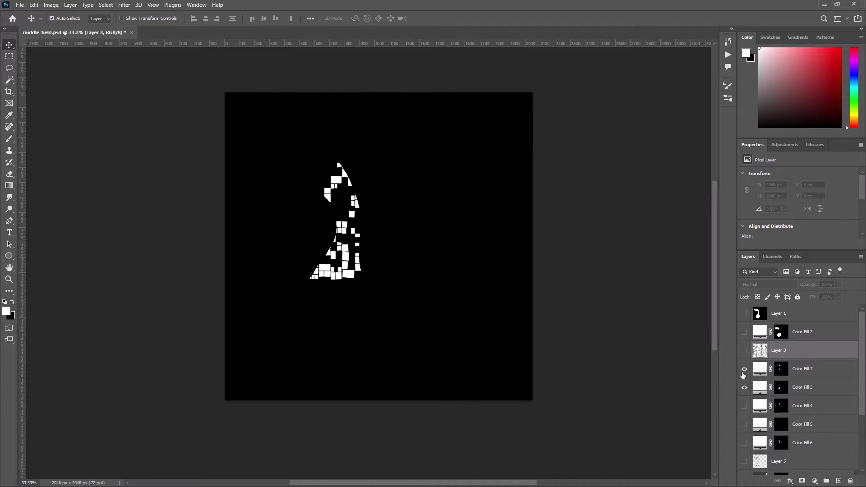
click(745, 369)
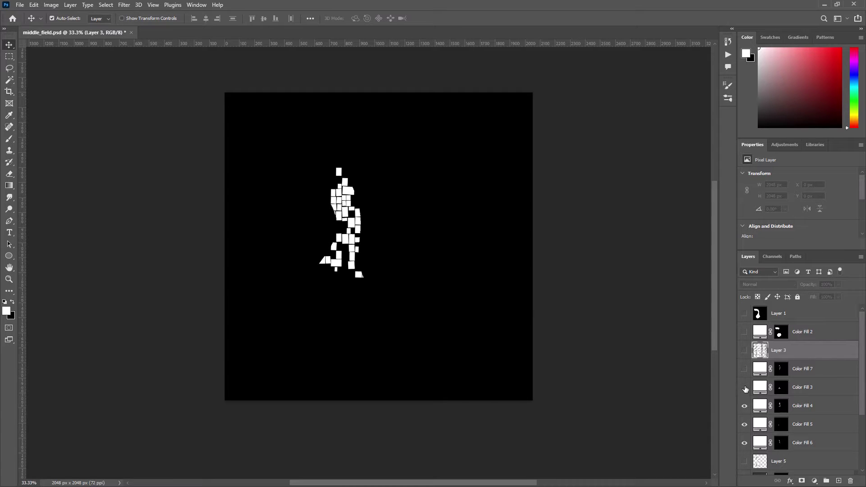
click(745, 370)
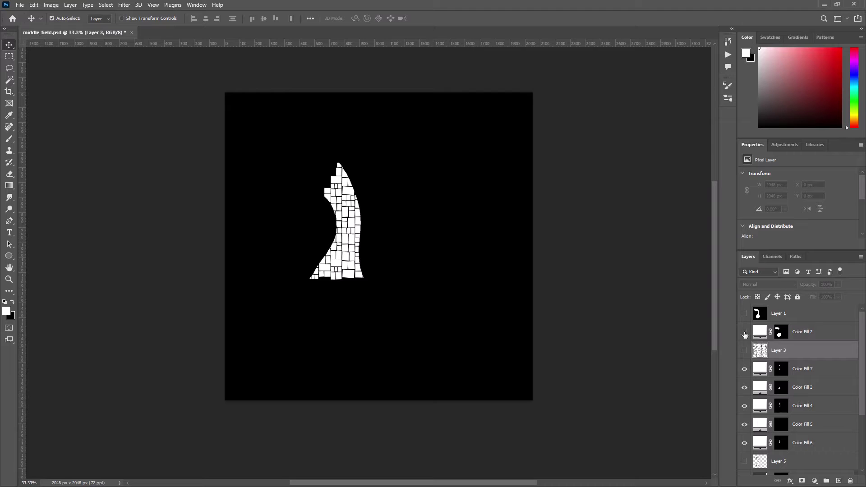
click(745, 332)
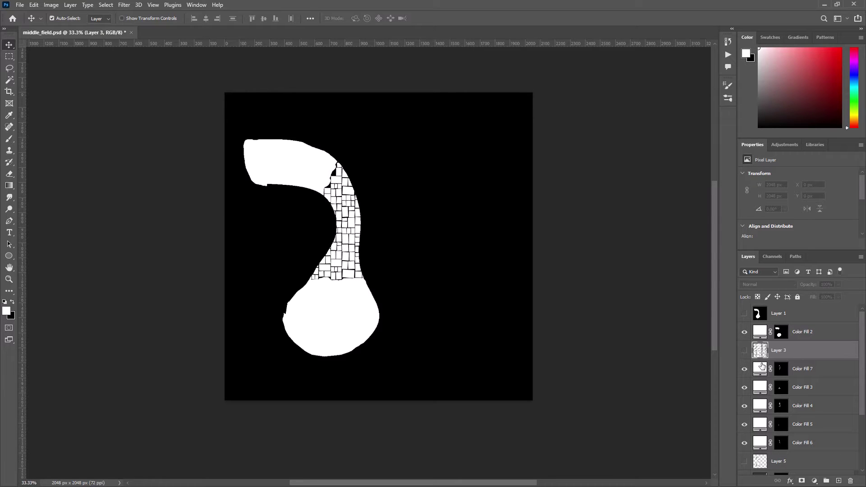
scroll(852, 363, down, 3)
scroll(852, 348, up, 3)
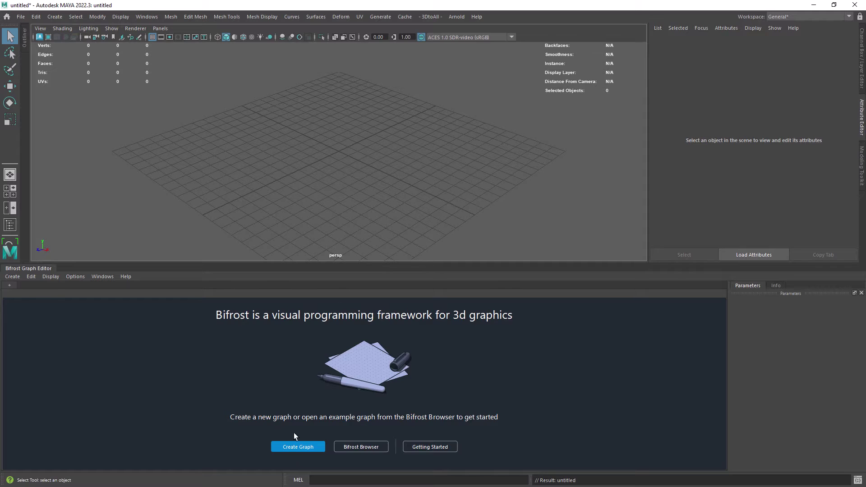
Switch to Maya, create a new Bifrost graph, clear its default nodes and add a Read_Exr node
click(300, 445)
drag(206, 328, 516, 413)
key(Delete)
key(Tab)
text(rea)
key(Down)
key(Return)
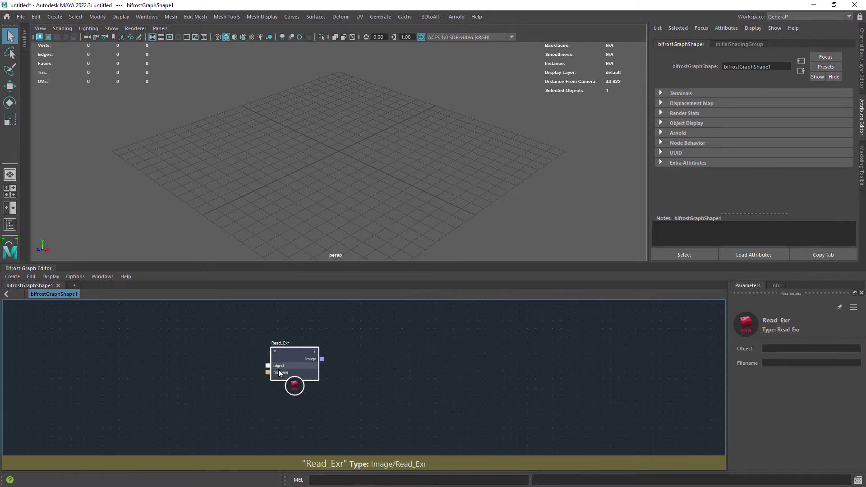
Add a string value node and fill it with the file path of the rendered EXR image
click(202, 389)
key(Tab)
text(value)
key(Return)
click(848, 349)
click(379, 256)
key(Return)
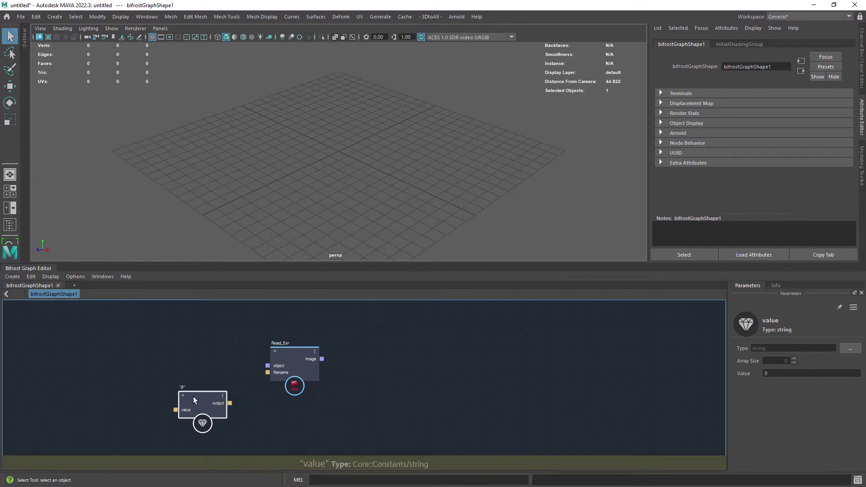
drag(794, 374, 738, 358)
key(ctrl+v)
key(Return)
Connect the path to Read_Exr's filename, and feed the plane's mesh and Read_Exr's image into an image_to_vertex_color node
drag(203, 408, 283, 335)
key(Tab)
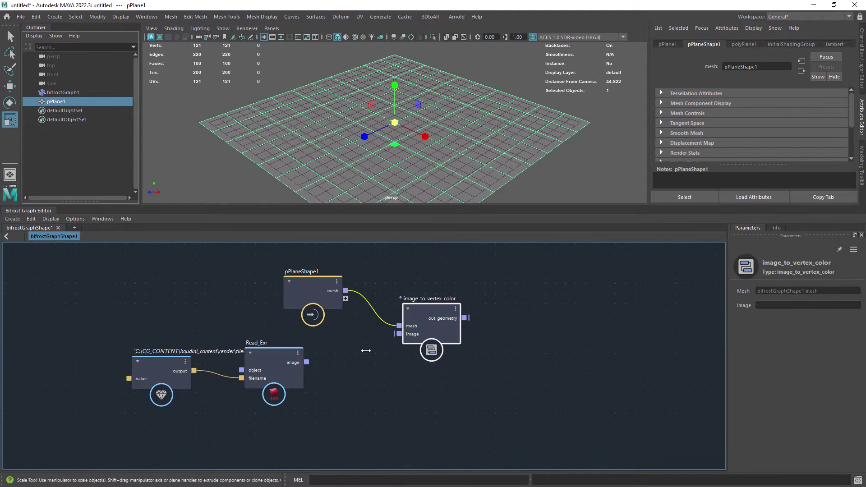
drag(283, 303, 332, 336)
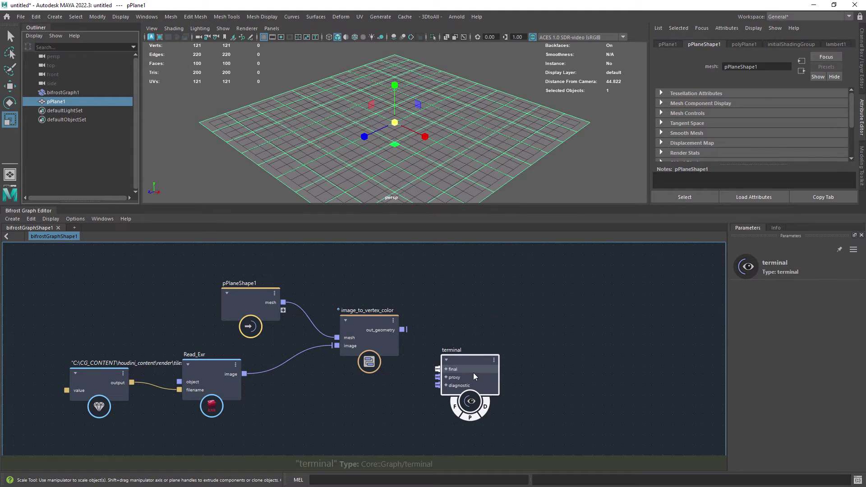
Hide the source plane and connect image_to_vertex_color's out_geometry to the terminal's proxy input, then select the resulting Bifrost mesh
key(ctrl+h)
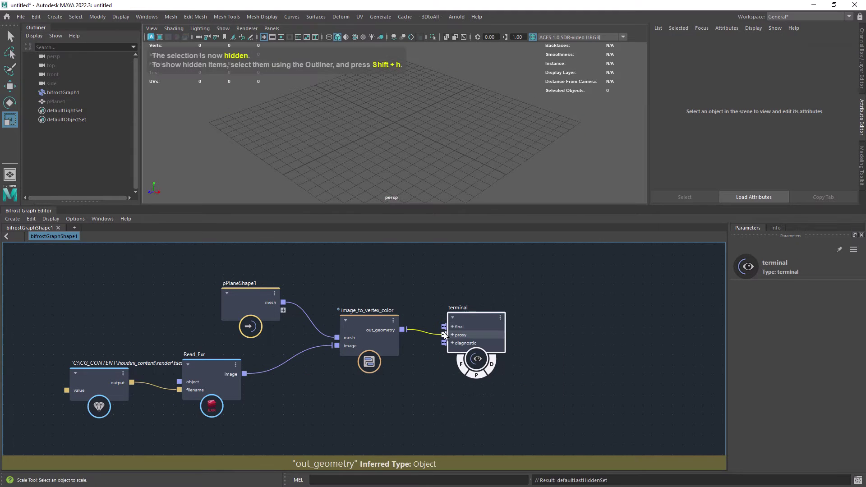
alt+drag(430, 154, 443, 154)
key(q)
scroll(442, 156, up, 2)
click(444, 155)
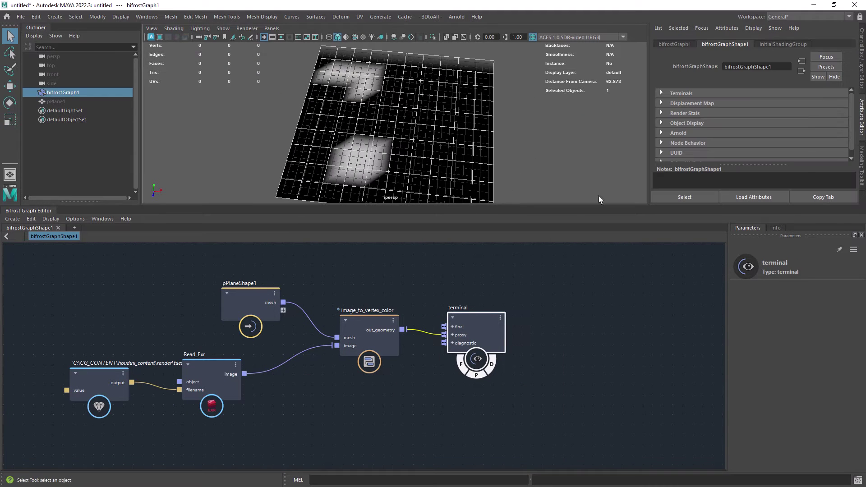
Set pPlane1's width and height subdivisions to 1000 and hide the viewport grid
click(861, 60)
drag(852, 90, 829, 113)
click(768, 125)
scroll(806, 124, down, 2)
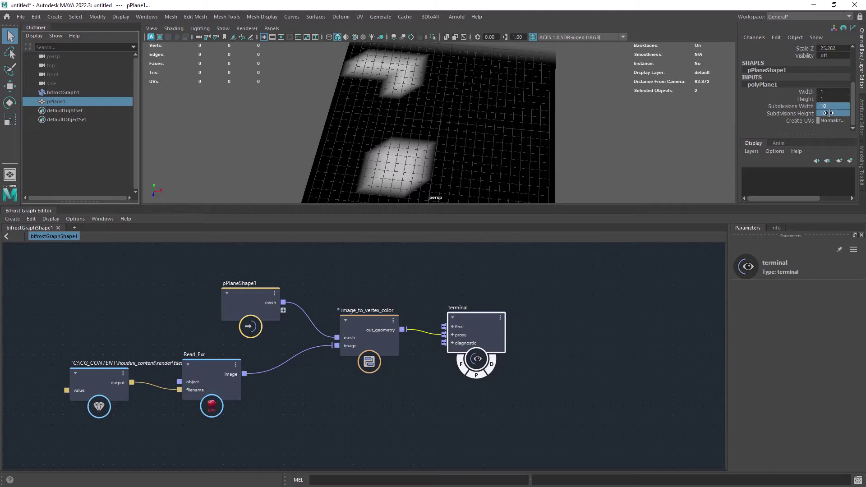
text(1000)
key(Return)
alt+drag(447, 156, 530, 174)
click(263, 37)
mouse_move(361, 127)
alt+mouse_down()
mouse_move(442, 129)
mouse_move(361, 136)
alt+mouse_up()
Lower pPlane1's width and height subdivisions to 50, then set both to 100
drag(833, 106, 833, 114)
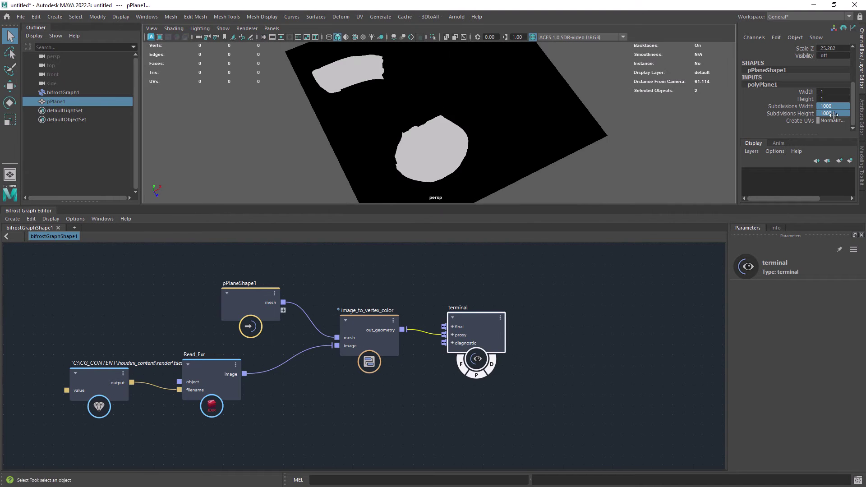
text(50)
key(Return)
text(100)
key(Return)
alt+drag(406, 135, 496, 140)
Change the file path in the string value node to load tile_1.exr
click(100, 384)
click(830, 316)
text(1)
key(Return)
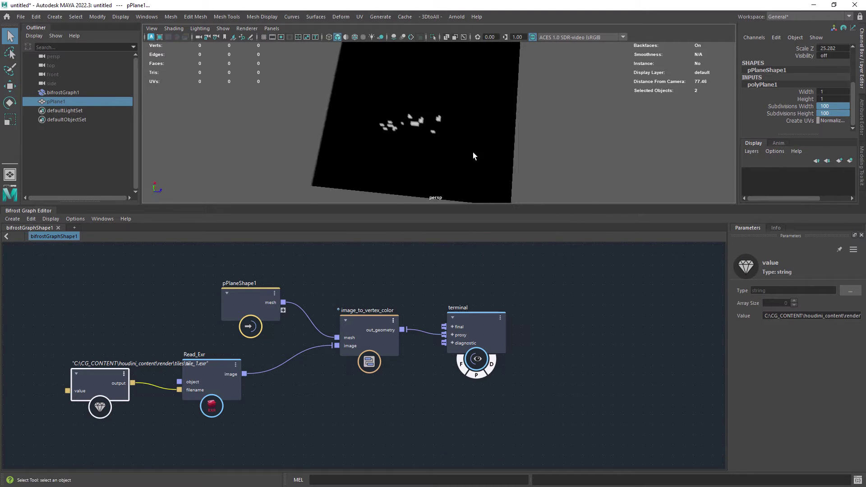
alt+right_drag(474, 154, 483, 155)
alt+drag(482, 157, 469, 157)
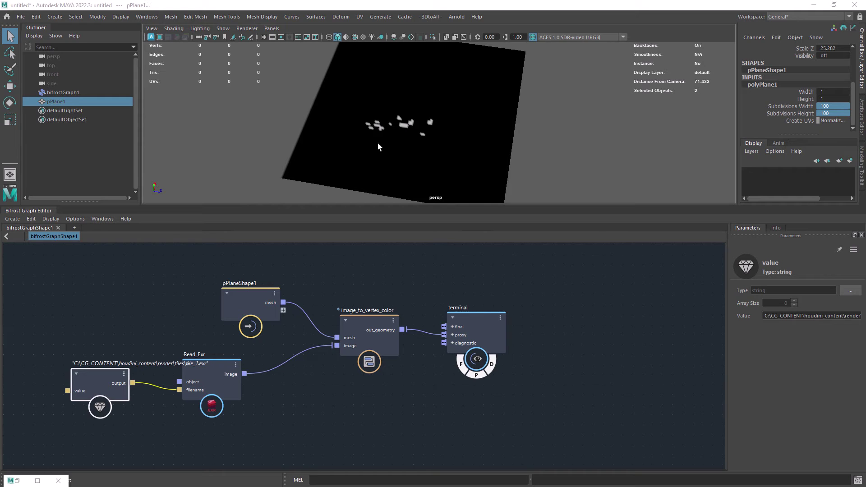
Pause the Bifrost graph, unhide pPlane1 and collapse the Bifrost Graph Editor
click(391, 280)
key(p)
click(86, 104)
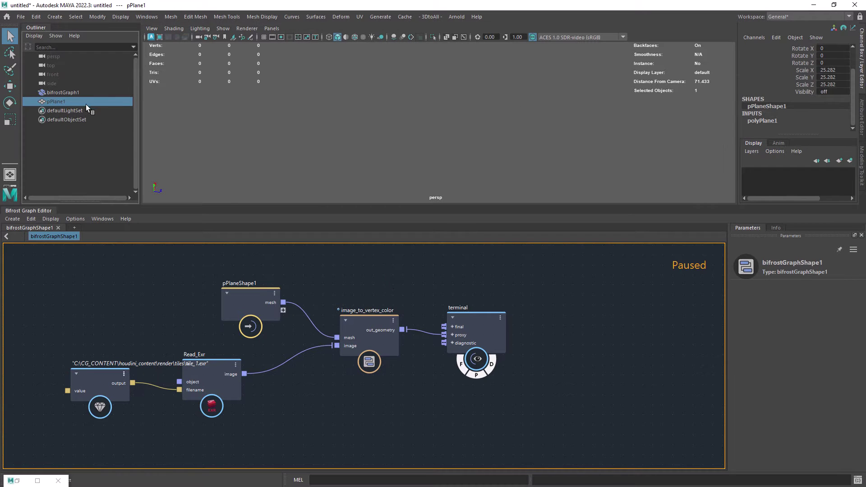
key(shift+h)
click(46, 206)
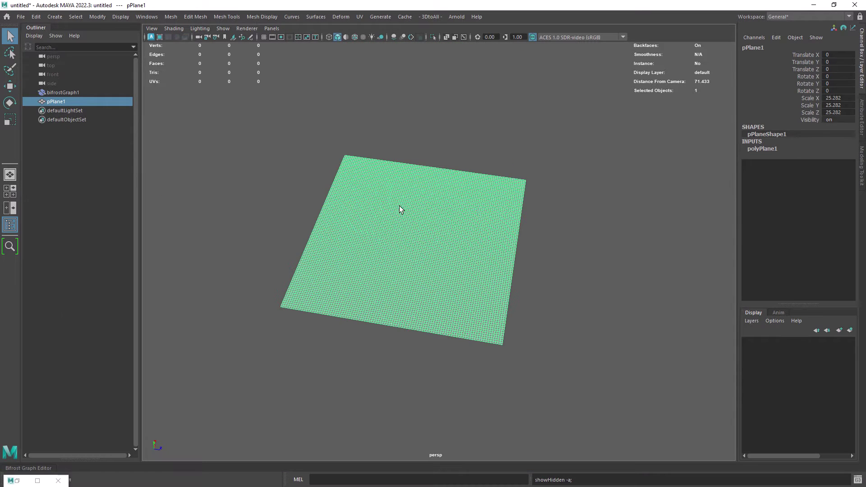
Set pPlane1's width and height subdivisions to 70
click(763, 149)
click(836, 170)
text(70)
key(Return)
alt+right_drag(383, 205, 423, 221)
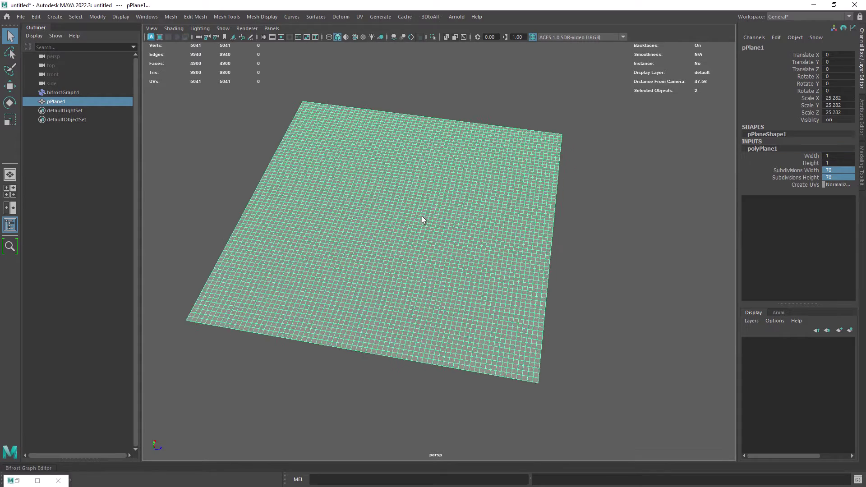
alt+drag(424, 221, 389, 167)
Examine the attribute map import settings of the Paint Vertex Color Tool, then close the tool settings and deselect the plane
click(265, 18)
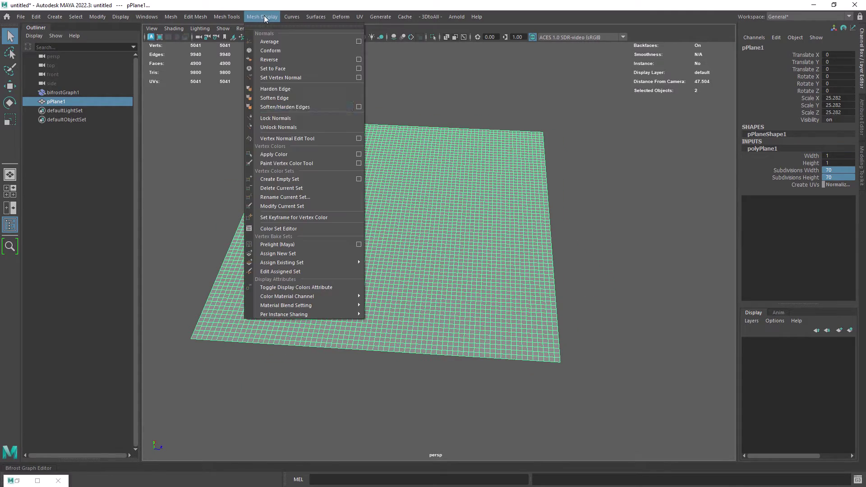
click(359, 164)
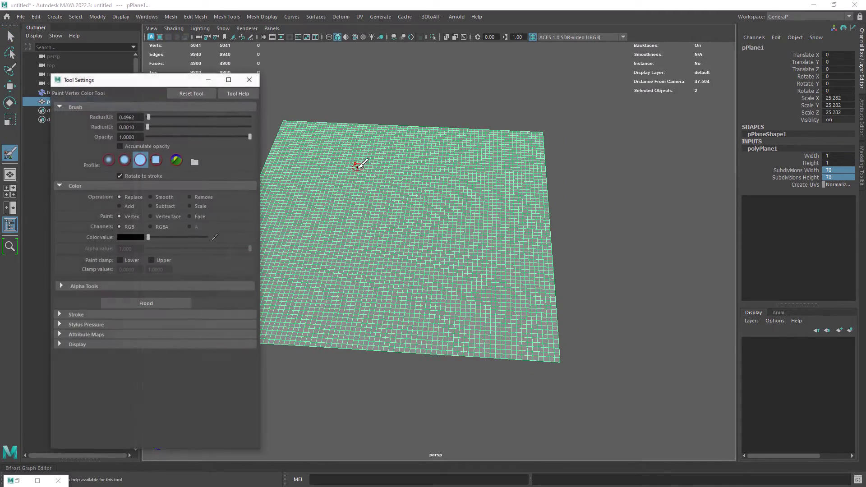
click(107, 334)
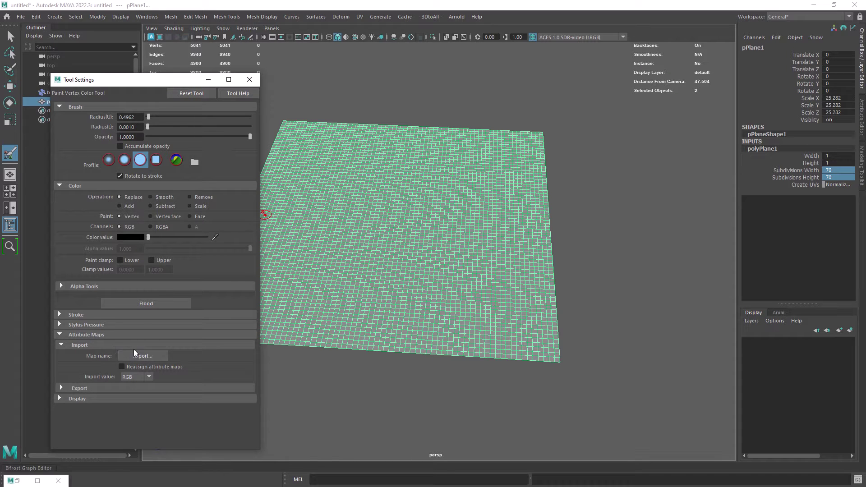
click(251, 80)
click(235, 170)
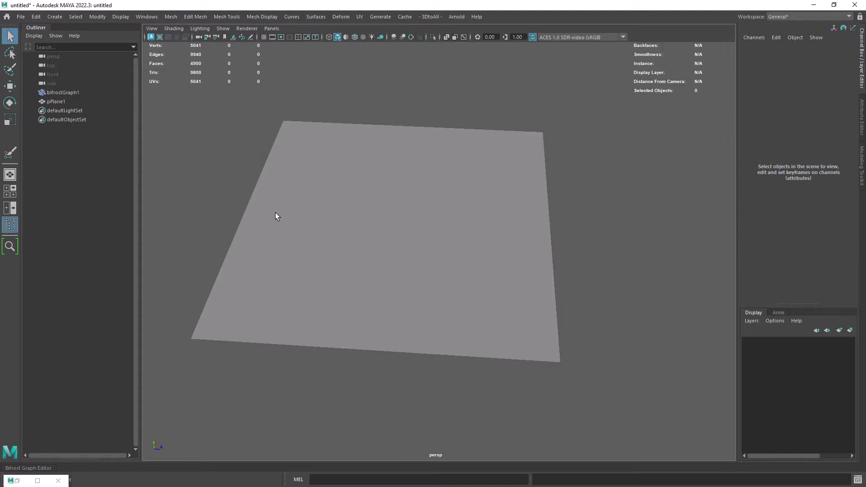
Select pPlane1 again and bring up the Script Editor with the Python mask-import script
click(275, 213)
click(22, 480)
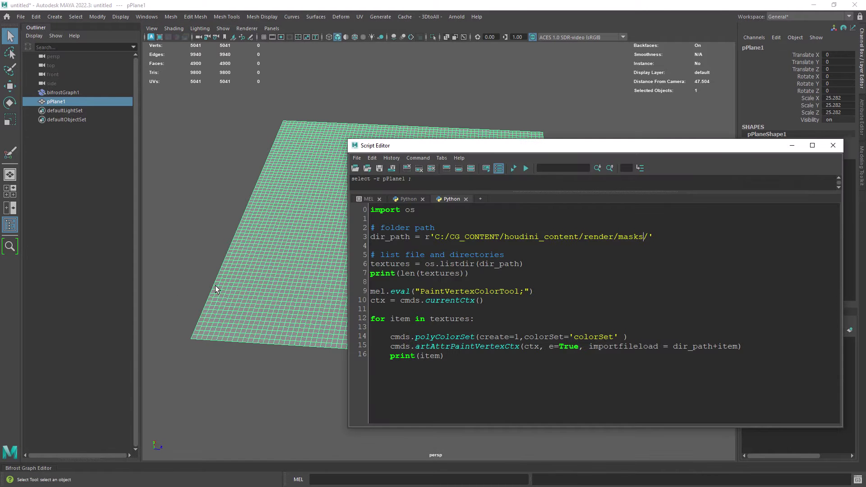
drag(485, 151, 520, 128)
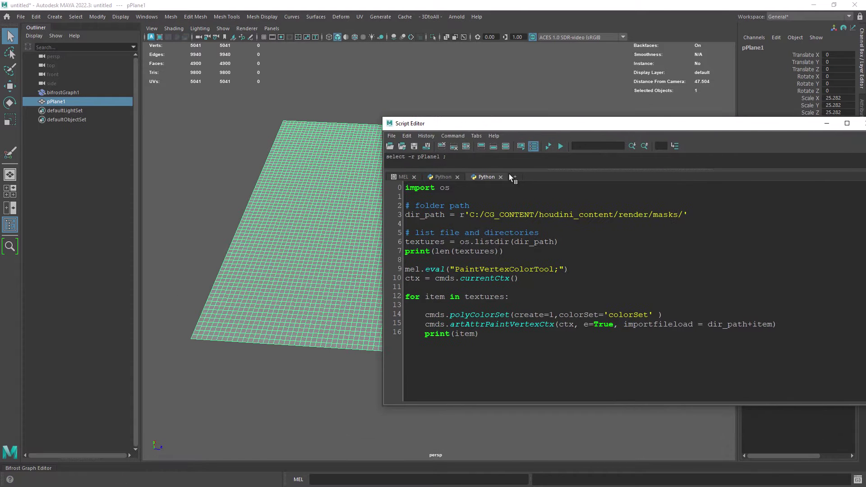
Review the Python script's mask folder path, colour set creation and map import commands, and delete its print(len(textures)) line
drag(688, 214, 499, 215)
drag(440, 242, 559, 242)
drag(504, 251, 519, 269)
key(BackSpace)
drag(415, 288, 472, 292)
double_click(496, 306)
double_click(628, 306)
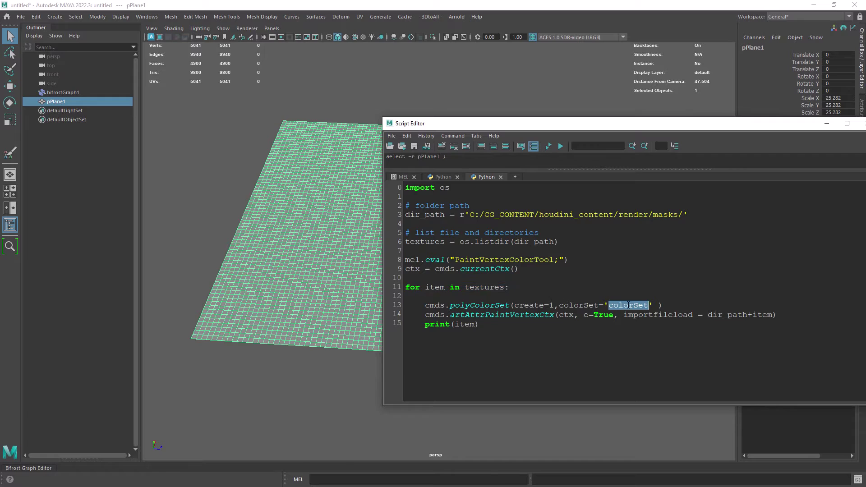
double_click(502, 315)
double_click(659, 315)
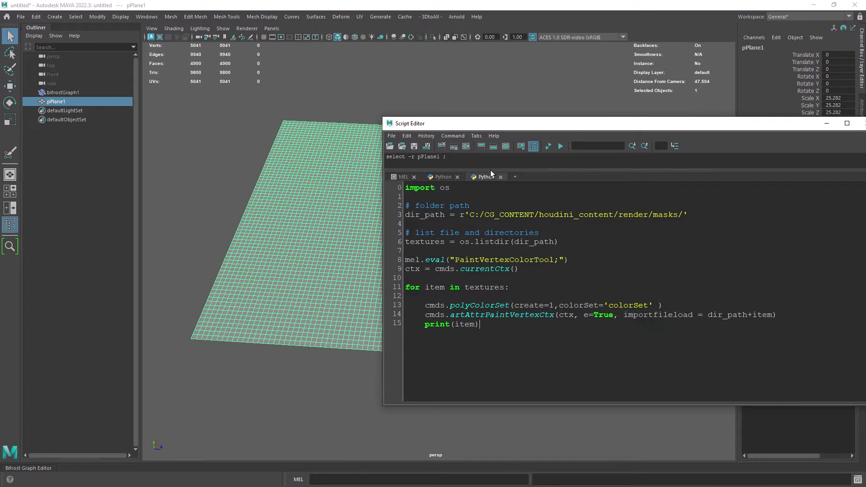
Enlarge the script history area, clear the history and run the whole script on the plane
drag(491, 169, 490, 237)
click(441, 147)
click(549, 147)
drag(476, 124, 658, 130)
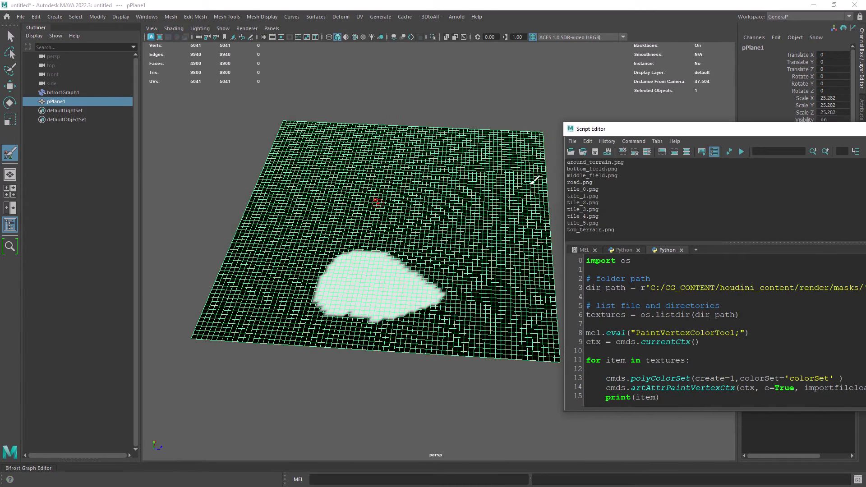
Open the Color Set Editor for pPlane1
alt+middle_drag(535, 181, 438, 221)
click(265, 17)
click(284, 232)
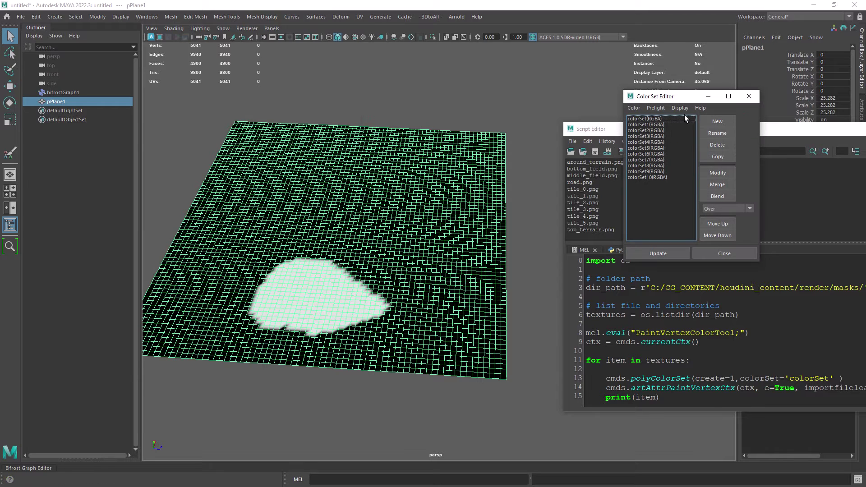
Review each of pPlane1's colour sets from colorSet to colorSet10 and back in the viewport, and close the Color Set Editor
click(669, 117)
key(Down)
key(Down)
key(Down)
key(Down)
key(Down)
key(Down)
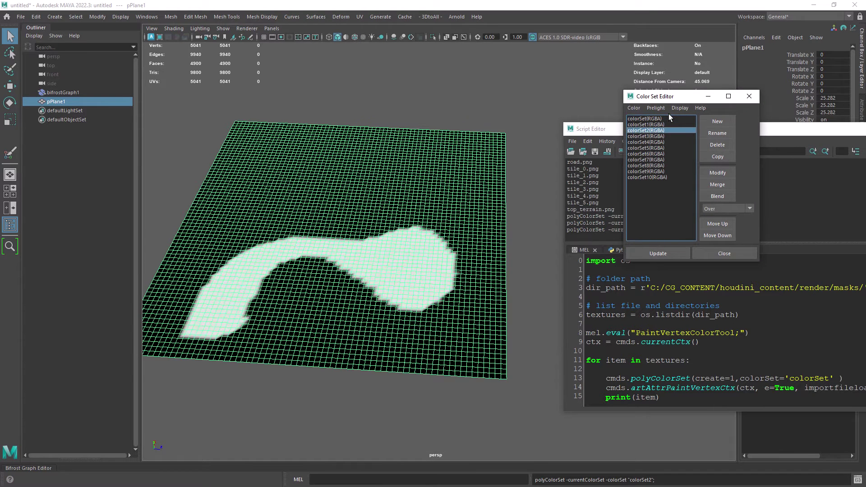
key(Down)
key(Down)
key(Down)
key(Down)
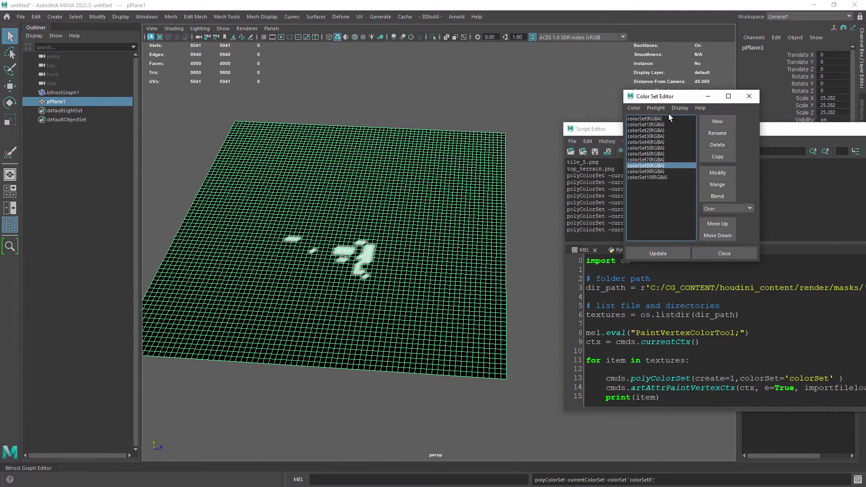
key(Up)
key(Up)
key(Up)
key(Up)
key(Up)
key(Up)
key(Up)
key(Up)
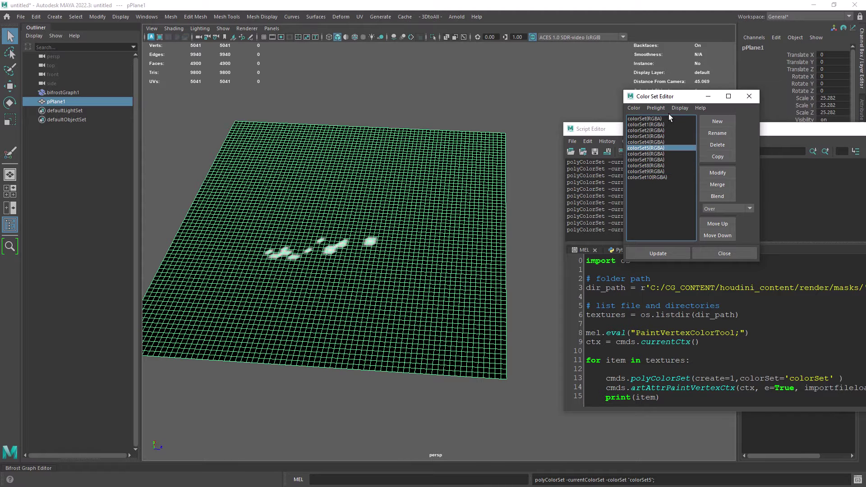
key(Up)
key(Up)
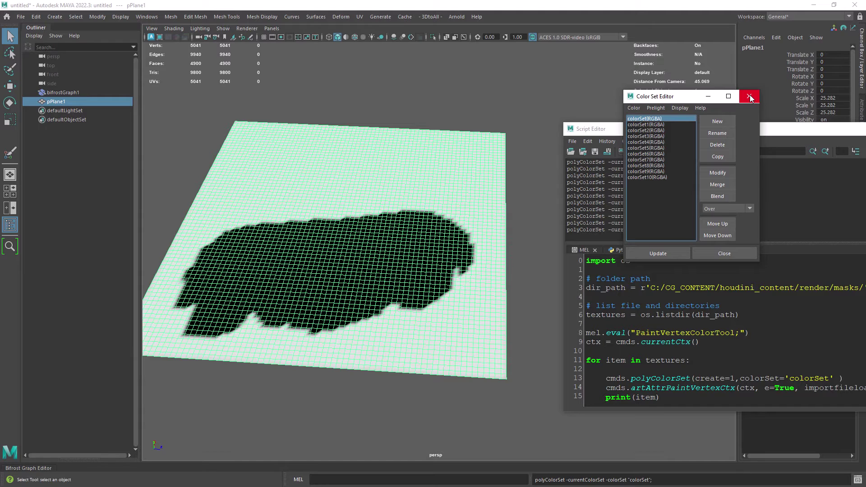
click(749, 98)
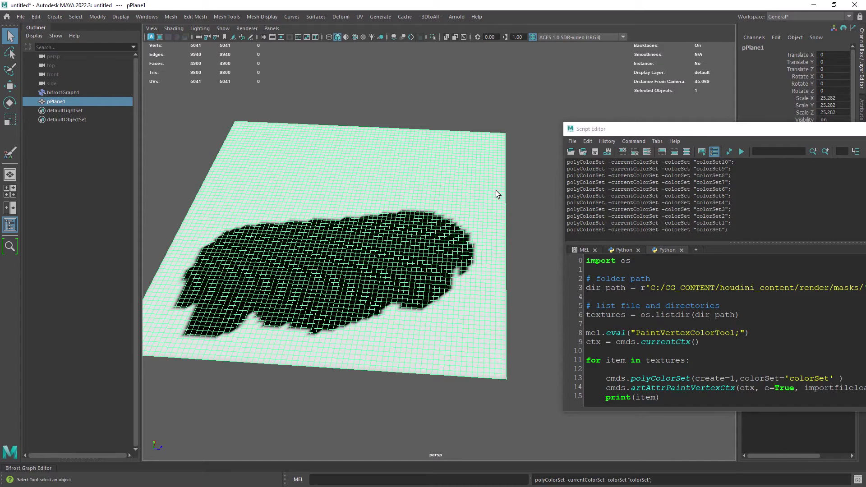
drag(634, 133, 367, 108)
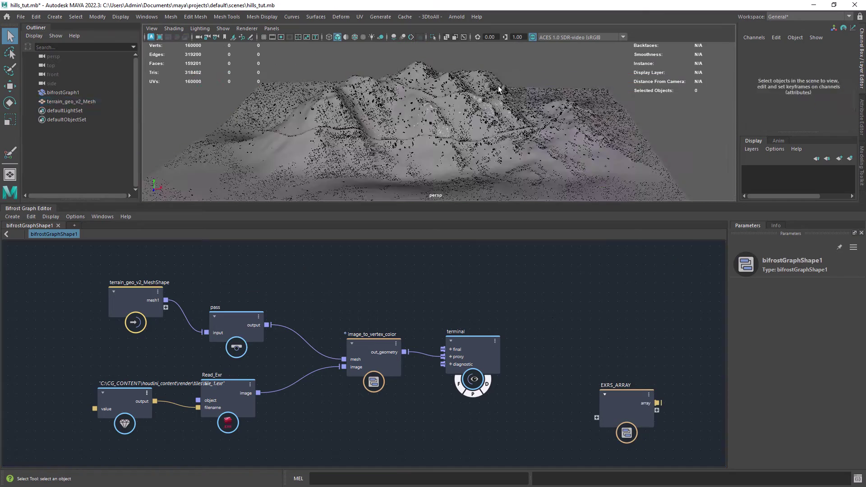
Hide terrain_geo_v2_Mesh and inspect the EXR file path values feeding build_array inside the EXRS_ARRAY compound
key(ctrl+h)
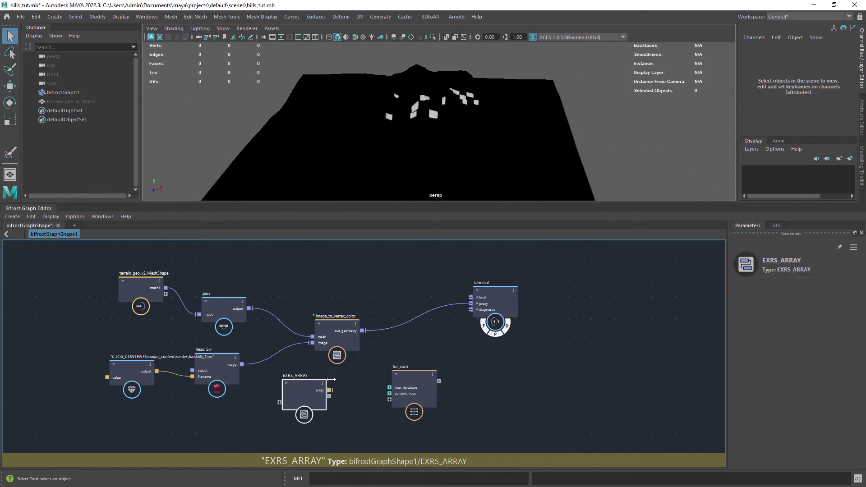
double_click(306, 393)
alt+middle_drag(237, 377, 271, 338)
scroll(271, 339, up, 4)
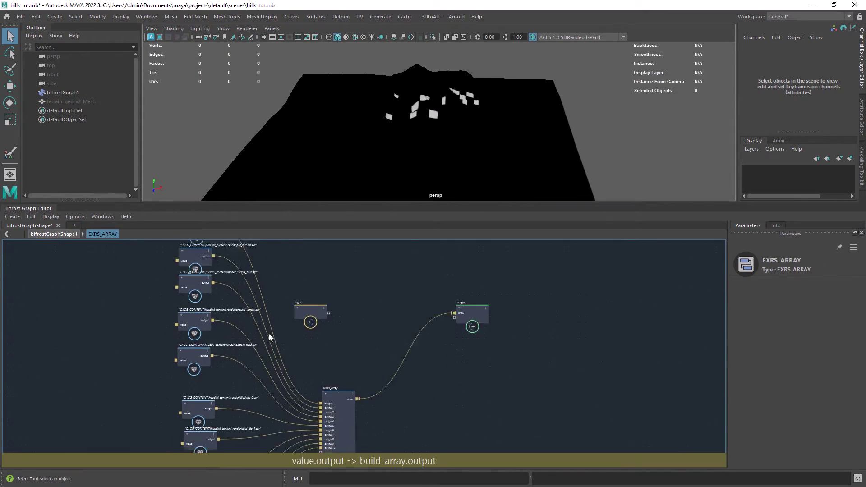
alt+middle_drag(250, 261, 289, 321)
scroll(291, 321, up, 3)
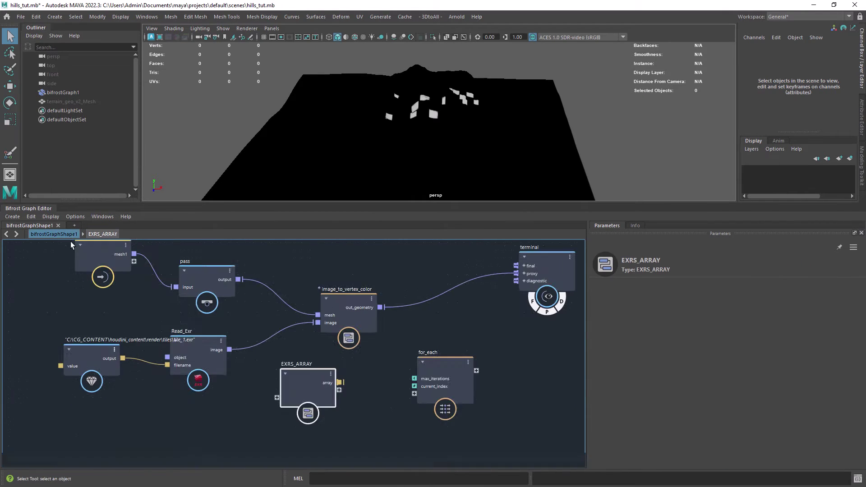
Connect the pass node's output to the for_each compound as a new input port named terrain
drag(317, 391, 298, 398)
drag(320, 397, 417, 402)
key(ctrl+z)
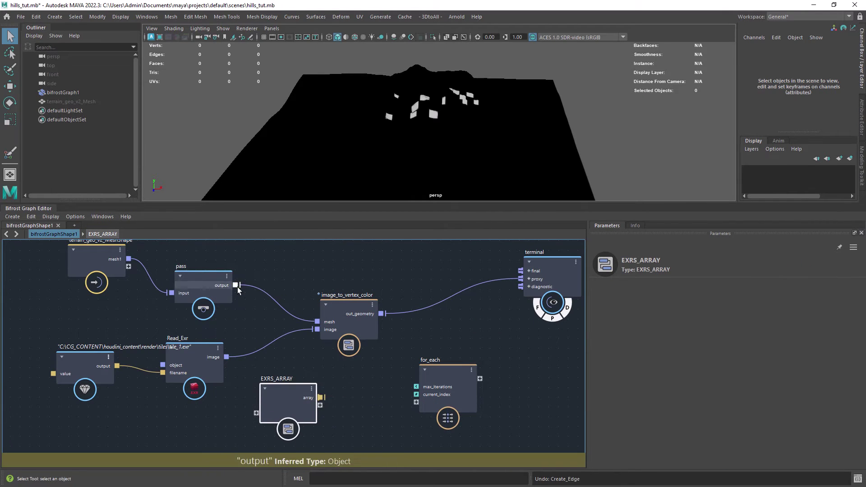
drag(236, 285, 417, 402)
right_click(434, 403)
click(445, 301)
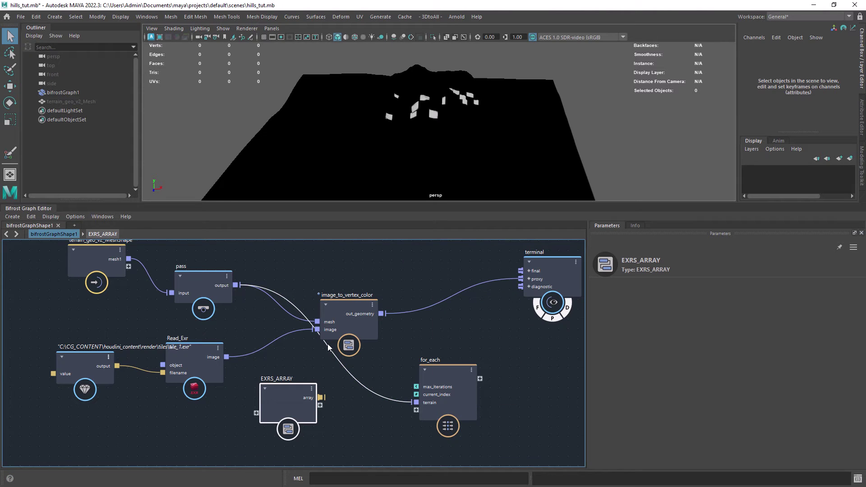
Feed EXRS_ARRAY's array output into a new for_each input port and rename that port imgs
right_click(428, 410)
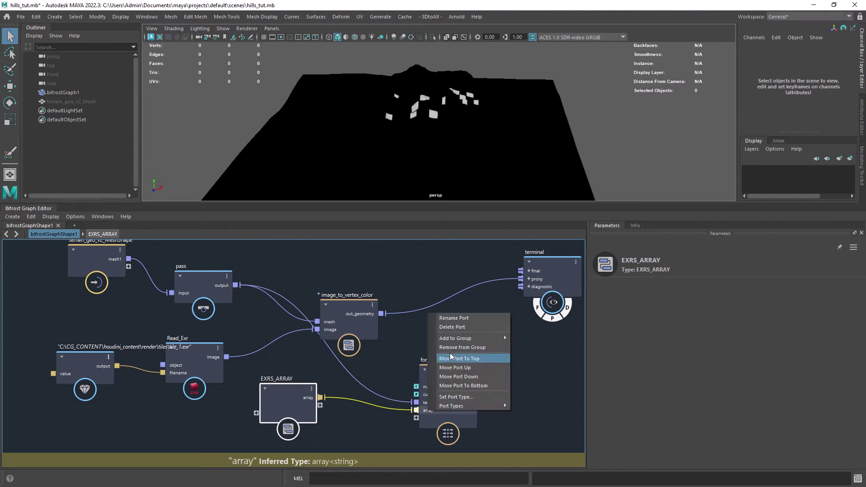
click(456, 318)
text(imgs)
key(Return)
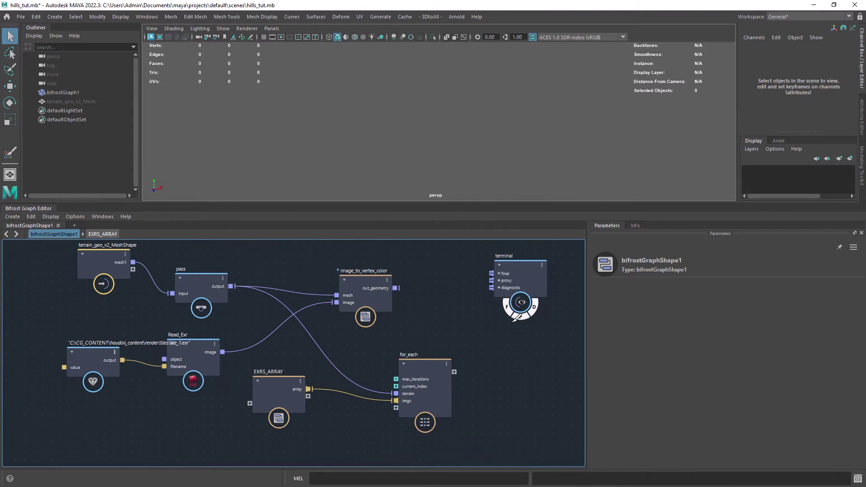
Copy the image_to_vertex_color and Read_Exr nodes into the for_each compound and space them between its input and output
click(361, 288)
shift+click(185, 354)
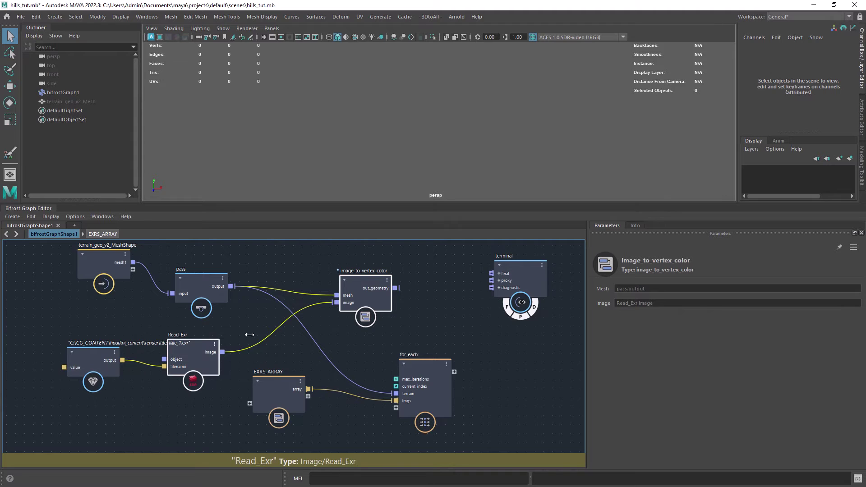
double_click(420, 370)
scroll(338, 376, down, 2)
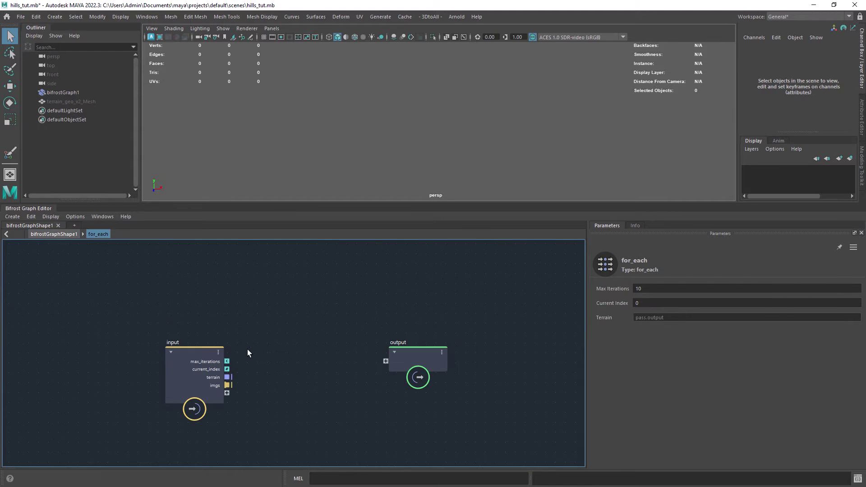
drag(194, 359, 94, 336)
drag(411, 355, 522, 347)
key(ctrl+v)
drag(271, 346, 390, 301)
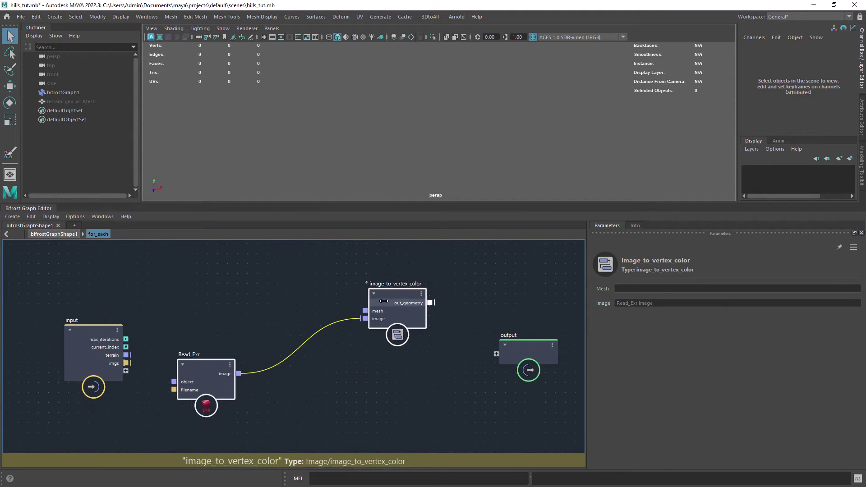
Connect the terrain input to the mesh port of image_to_vertex_color inside for_each
click(246, 305)
scroll(246, 305, up, 2)
scroll(284, 323, down, 1)
drag(140, 361, 387, 315)
Make the imgs port an iteration target and connect it to Read_Exr's filename
scroll(115, 393, up, 3)
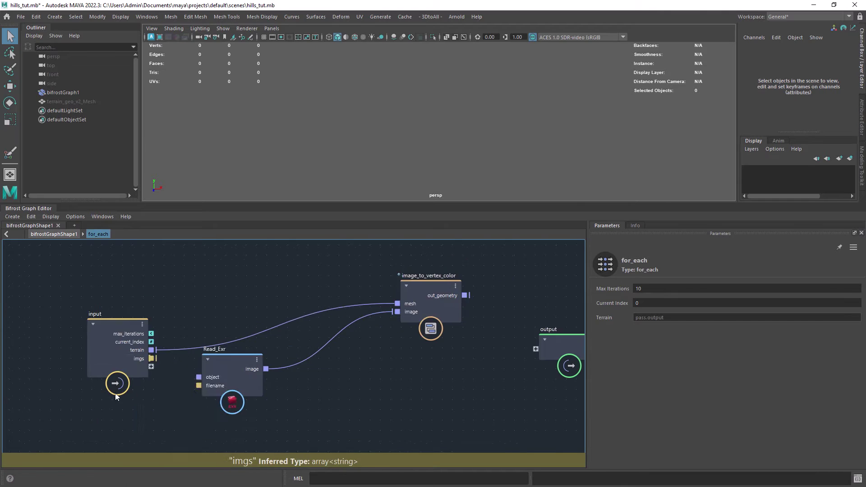
right_click(232, 322)
mouse_move(320, 431)
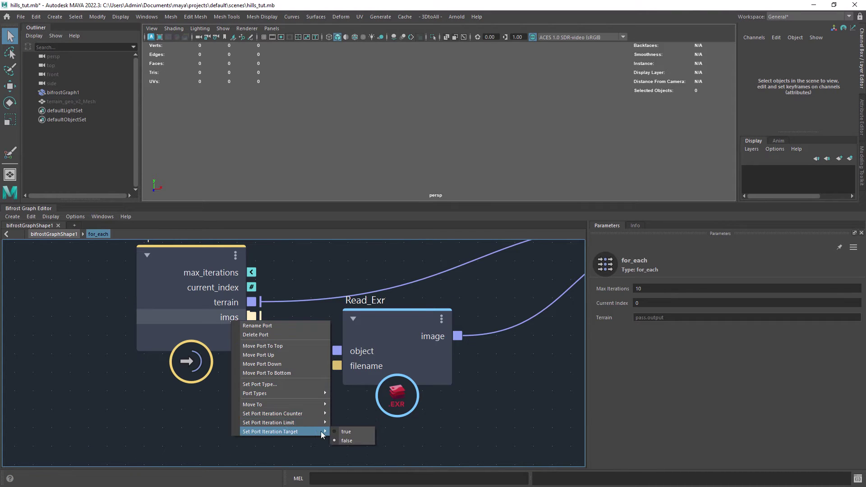
click(352, 430)
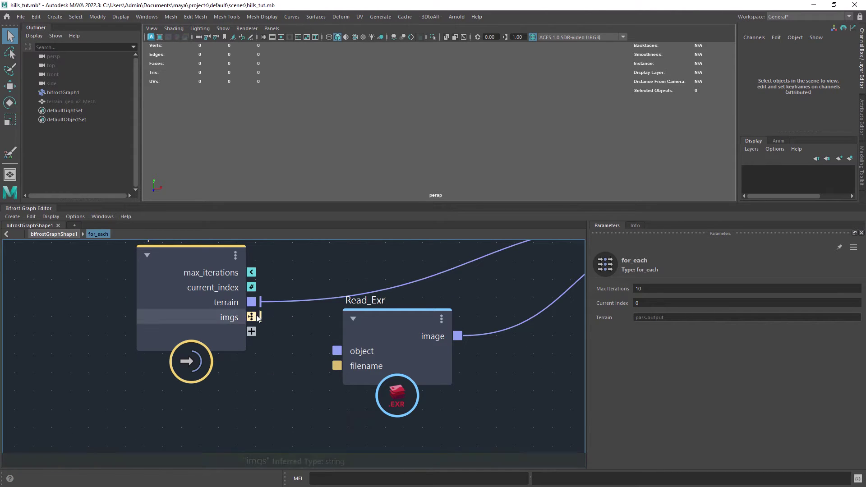
drag(260, 317, 333, 374)
alt+right_drag(344, 399, 275, 358)
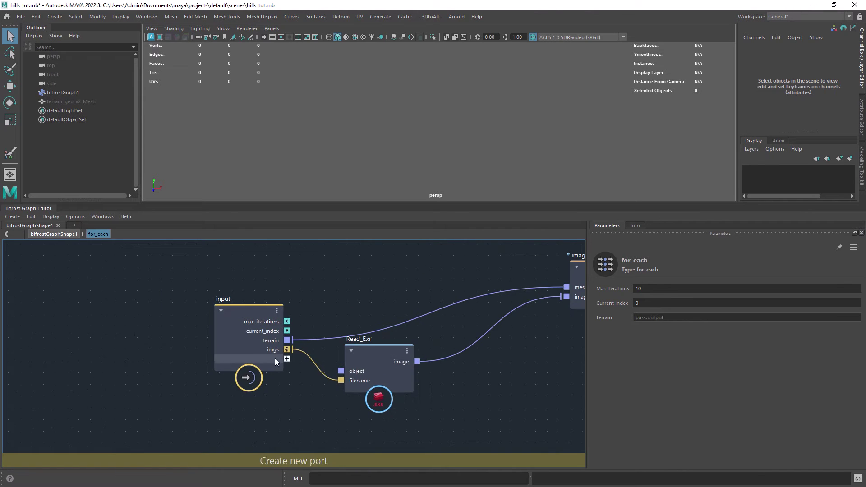
Add a get_geo_property node after image_to_vertex_color and set its type to array<Math::float4>
alt+middle_drag(369, 352, 195, 361)
alt+right_drag(355, 359, 344, 341)
alt+middle_drag(366, 328, 296, 329)
alt+right_drag(295, 330, 332, 336)
alt+middle_drag(336, 340, 295, 349)
drag(440, 363, 516, 319)
key(Tab)
text(get_geo)
key(Return)
click(655, 318)
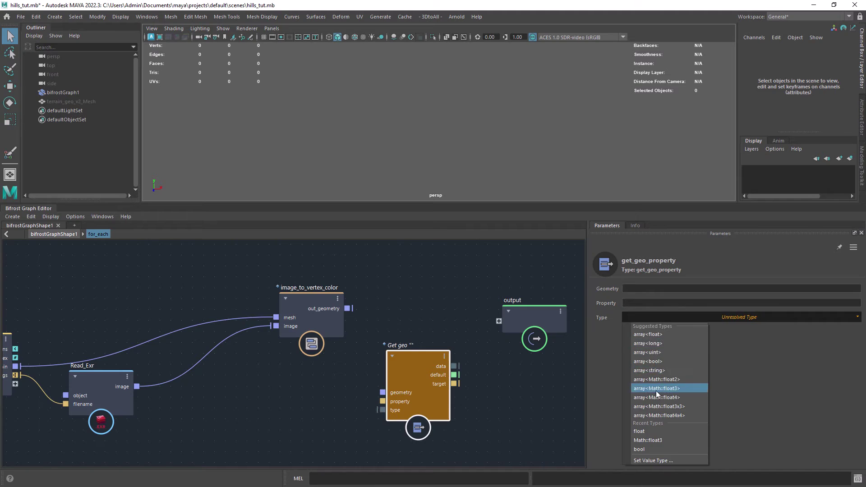
click(656, 392)
Connect out_geometry to get_geo_property's geometry port and set the property to color
drag(348, 309, 382, 393)
drag(413, 361, 429, 323)
click(643, 303)
text(color)
key(Return)
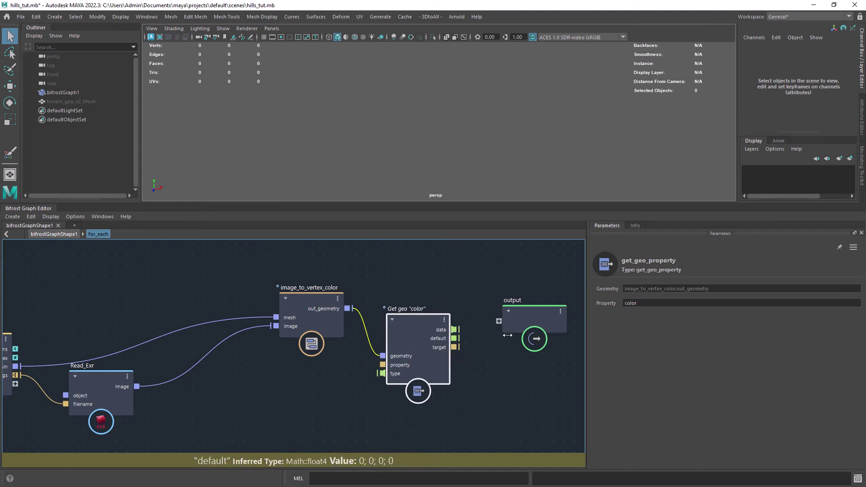
Add a vector4_to_scalar node and feed it the data output of get_geo_property
drag(519, 321, 548, 304)
alt+middle_drag(506, 362, 394, 361)
click(394, 362)
key(Tab)
text(to_s)
key(Return)
drag(343, 328, 377, 371)
Send vector4_to_scalar's x component to the for_each output and return to the bifrostGraphShape1 level
drag(449, 302, 511, 304)
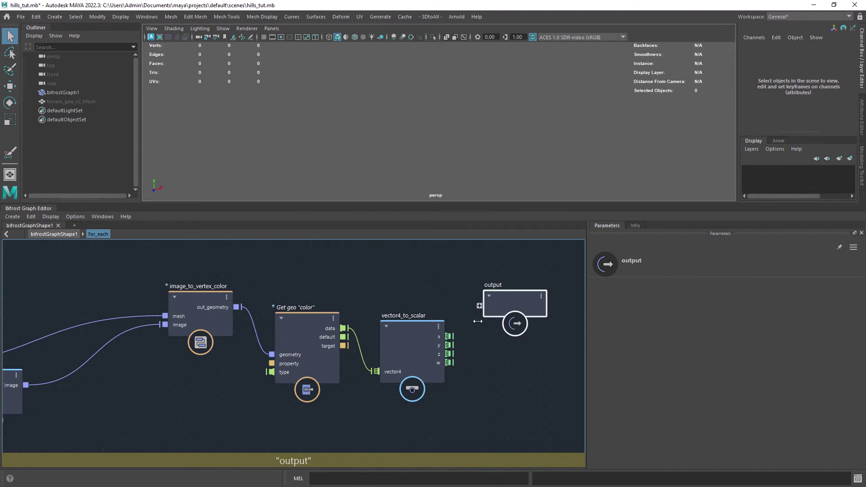
drag(448, 336, 480, 305)
scroll(559, 310, down, 3)
drag(298, 310, 232, 310)
drag(379, 332, 320, 312)
drag(532, 313, 468, 302)
drag(451, 339, 387, 371)
click(53, 234)
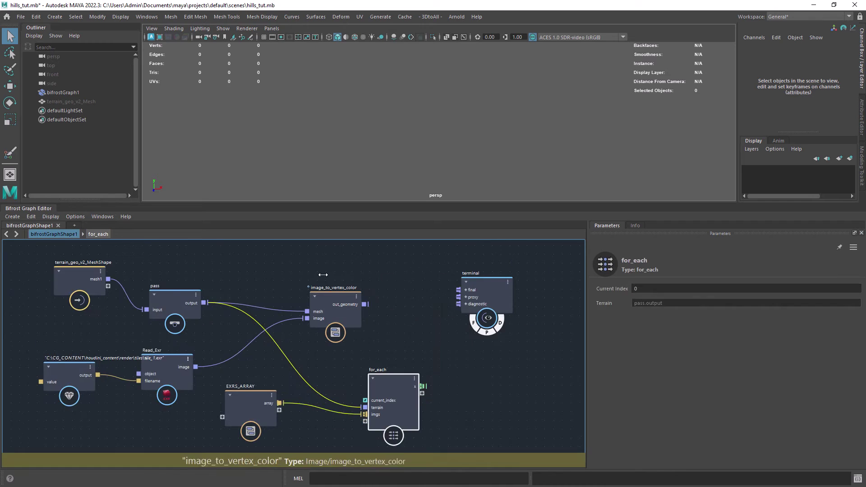
Replace the old image_to_vertex_color branch with an assign_diagnostic_material node whose geometry comes from the pass output
key(Delete)
key(Tab)
text(ad)
key(Return)
drag(157, 302, 309, 312)
Add a get_from_array node and connect for_each's x output to its array port
key(Tab)
text(gfa)
key(Return)
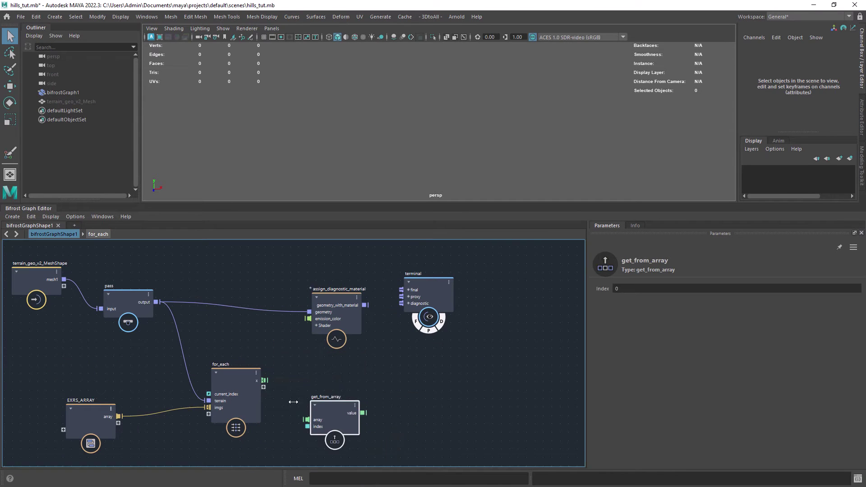
drag(333, 404, 326, 374)
drag(264, 381, 299, 389)
Connect get_from_array's value to the diagnostic material's emission_color and the material's output to the terminal's proxy port
drag(429, 285, 501, 273)
drag(337, 301, 415, 309)
drag(355, 382, 387, 325)
drag(443, 312, 472, 285)
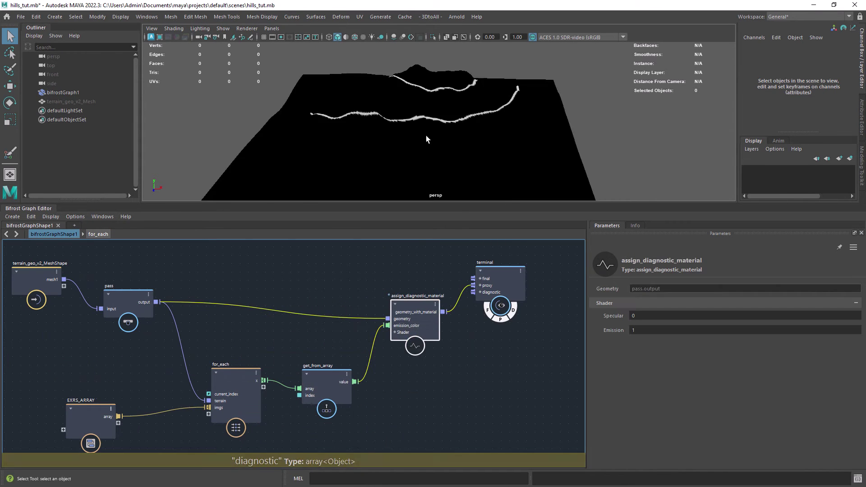
Preview different masks on the terrain by varying the get_from_array index
alt+drag(425, 90, 356, 41)
mouse_move(361, 118)
alt+right_down()
mouse_move(375, 126)
mouse_move(367, 122)
alt+right_up()
click(327, 379)
click(632, 288)
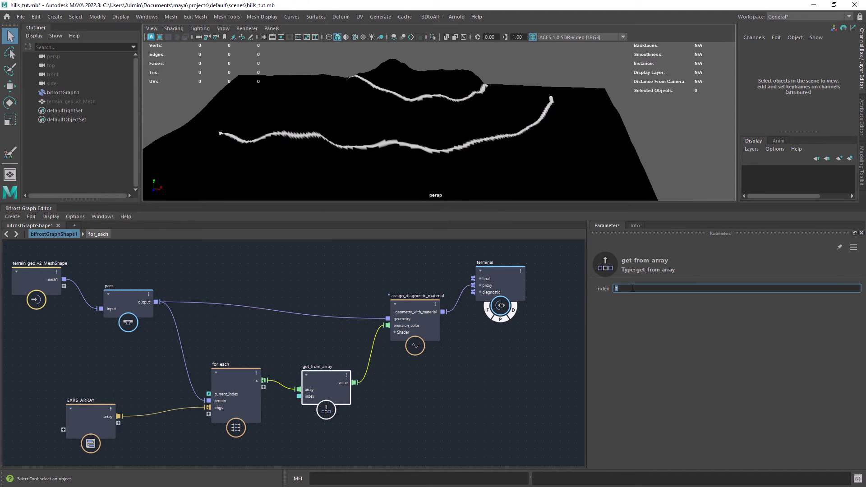
scroll(632, 289, up, 5)
scroll(632, 289, up, 6)
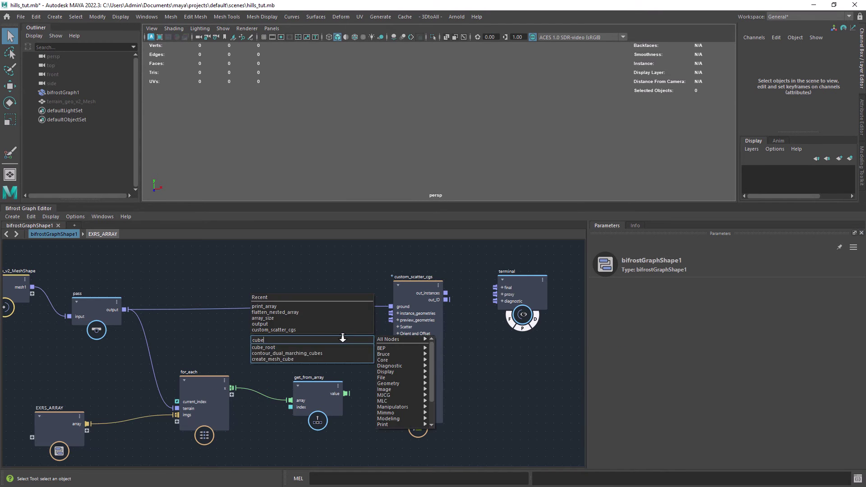
Add a create_mesh_cube node and connect its cube_mesh to custom_scatter_cgs's instance_geometries
key(Return)
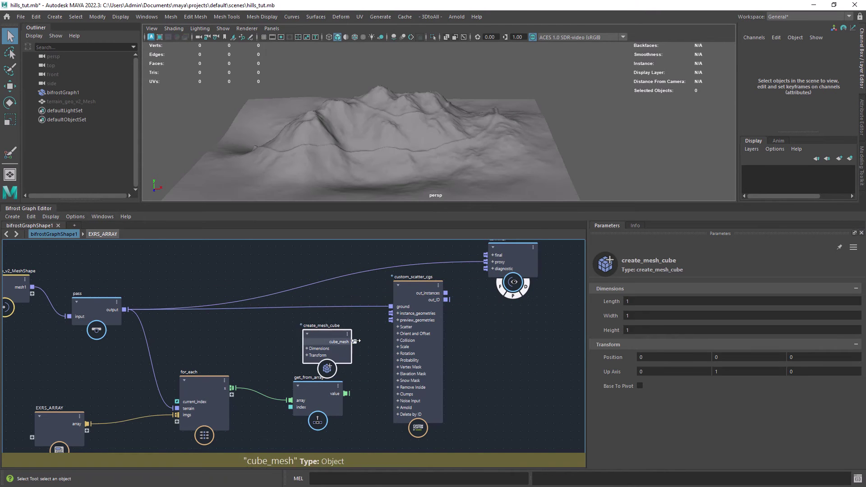
drag(356, 341, 391, 313)
drag(438, 367, 430, 362)
Enable Noise On Off on custom_scatter_cgs and connect get_from_array's value to its Noise_input
click(389, 396)
drag(861, 320, 849, 454)
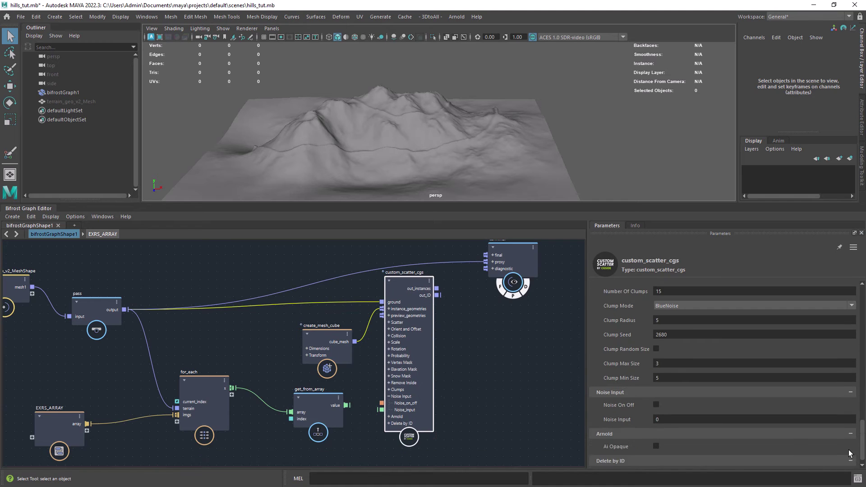
click(656, 394)
drag(347, 405, 381, 410)
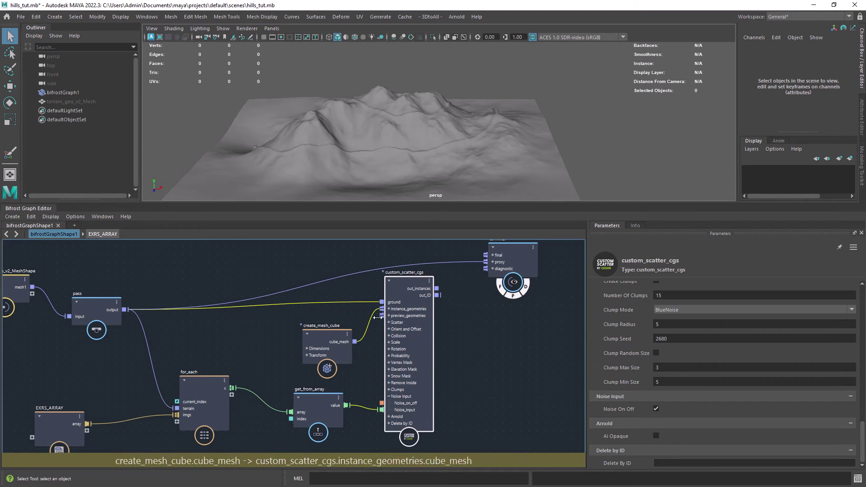
Connect custom_scatter_cgs's out_instances to the terminal's proxy port to display the scattered cubes
alt+middle_drag(378, 317, 330, 360)
drag(464, 291, 506, 255)
drag(388, 330, 470, 271)
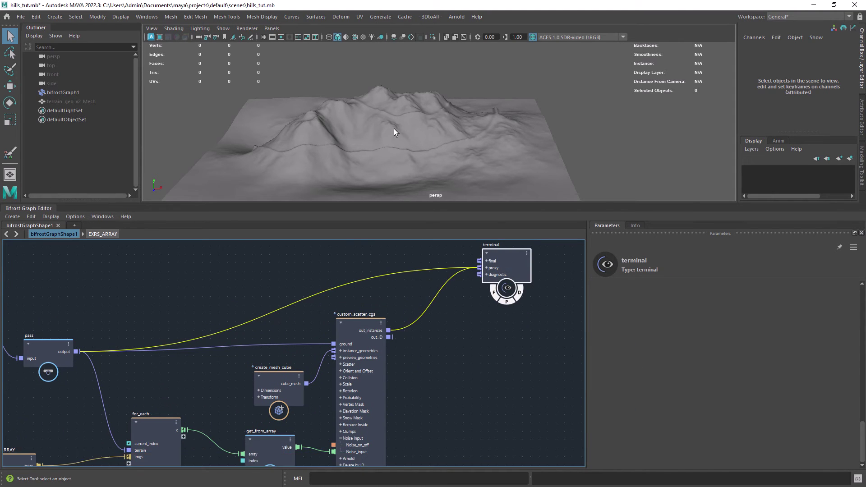
alt+drag(394, 129, 379, 158)
Raise the density Amount on custom_scatter_cgs to scatter more cubes within the mask
drag(361, 322, 369, 315)
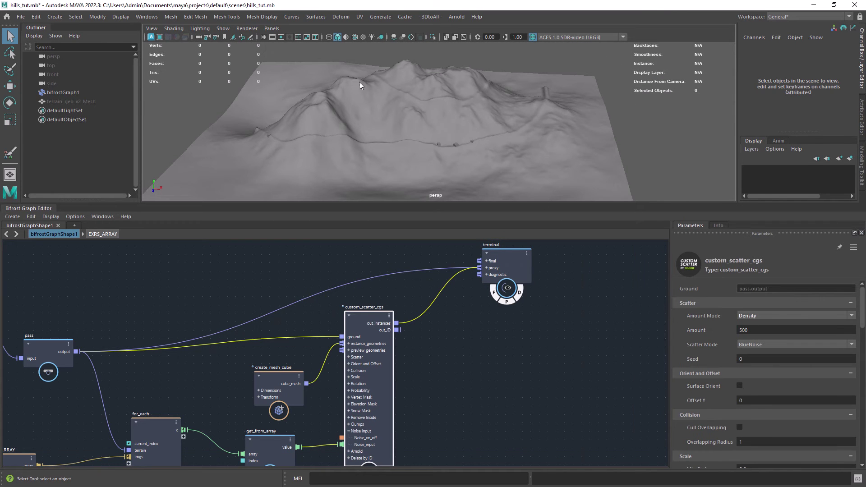
double_click(774, 333)
text(5)
key(Return)
alt+right_drag(367, 129, 422, 130)
Switch the scatter to other masks by setting the get_from_array index to 1 and finally 2
click(275, 446)
alt+middle_drag(341, 410, 375, 372)
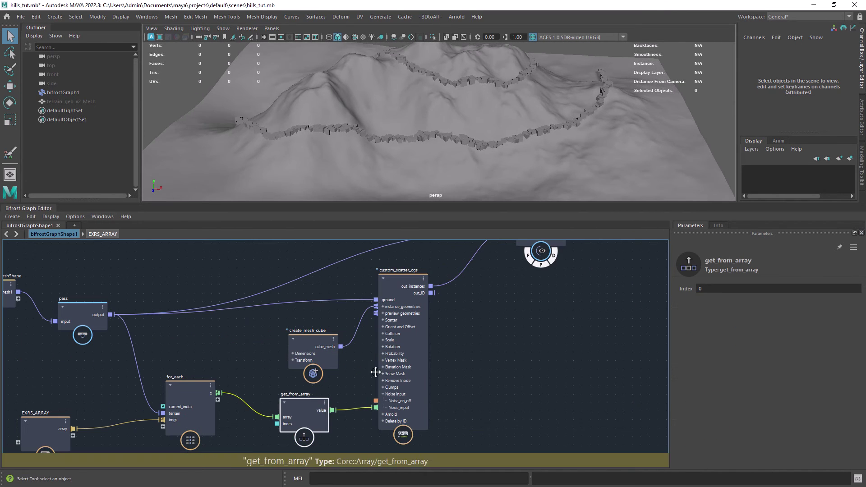
double_click(709, 290)
text(1)
key(Return)
text(2)
key(Return)
alt+right_drag(485, 156, 448, 161)
alt+drag(448, 160, 442, 161)
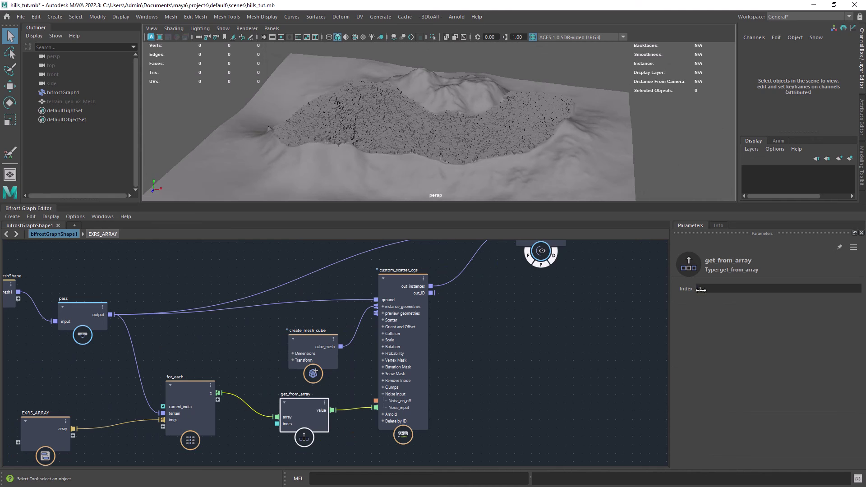
Cycle the scatter through further masks by raising the get_from_array index to 10 and finally setting it to 9
drag(701, 291, 708, 296)
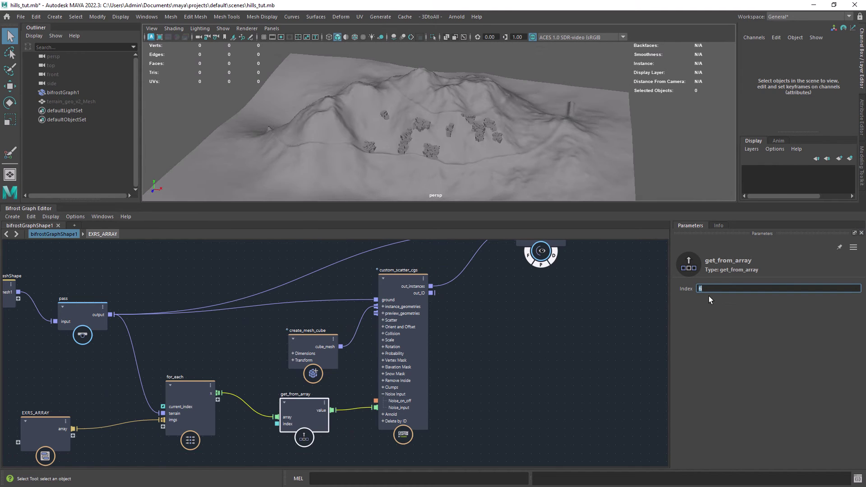
key(Up)
key(Up)
key(Up)
key(Up)
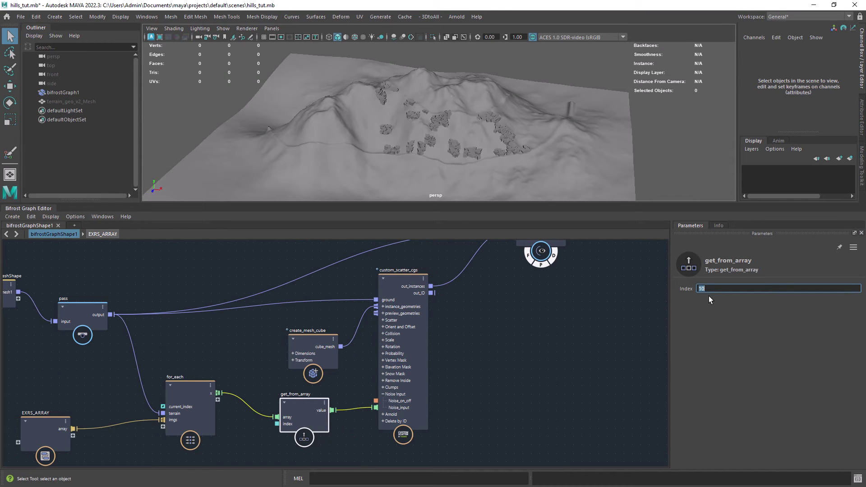
key(Down)
key(Down)
Show custom_scatter_cgs's parameters and examine the scattered cubes on the terrain up close and from different angles
alt+middle_drag(494, 289, 392, 327)
alt+right_drag(391, 327, 379, 332)
click(437, 273)
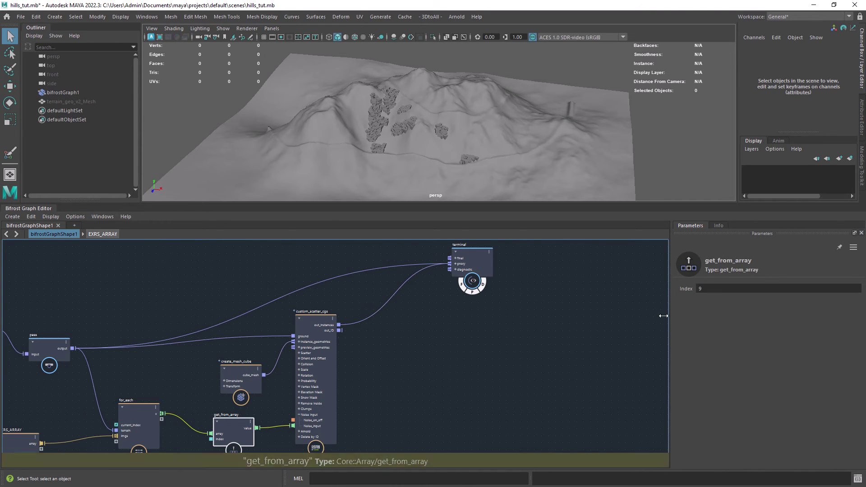
alt+drag(464, 182, 366, 117)
scroll(366, 117, up, 4)
click(316, 322)
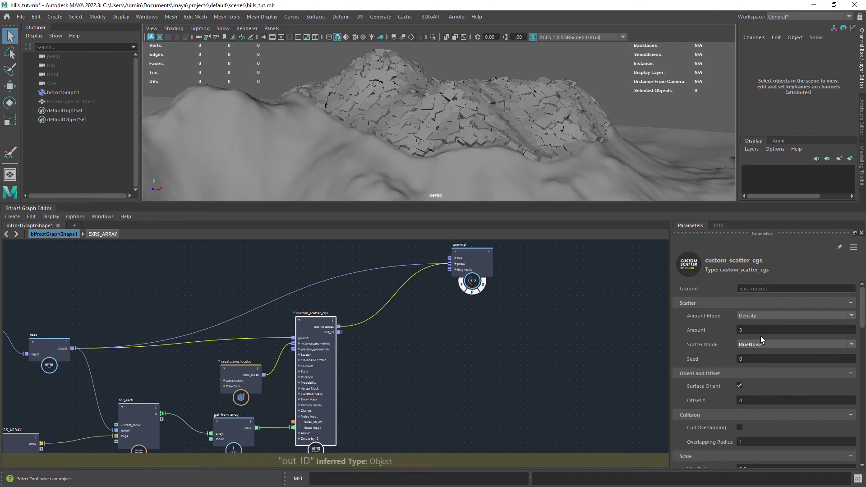
alt+drag(545, 141, 397, 128)
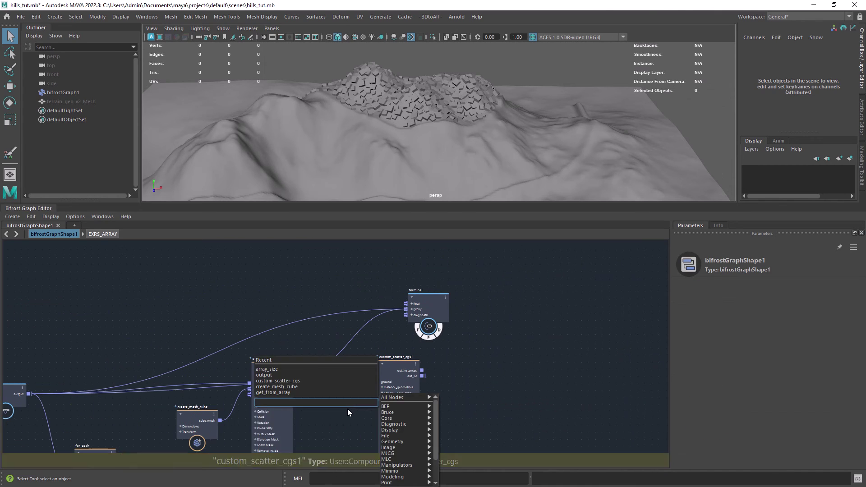
Add a create_mesh_sphere node and connect its sphere_mesh to custom_scatter_cgs1's instance_geometries
drag(371, 414, 377, 386)
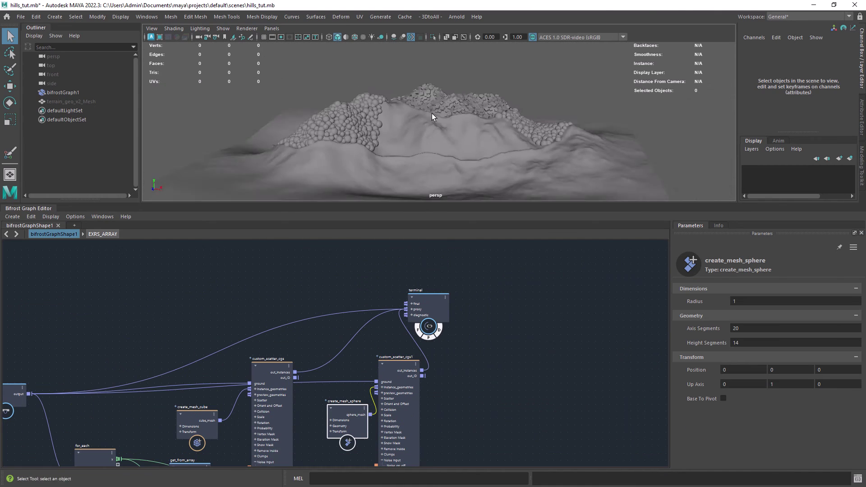
alt+drag(429, 122, 397, 144)
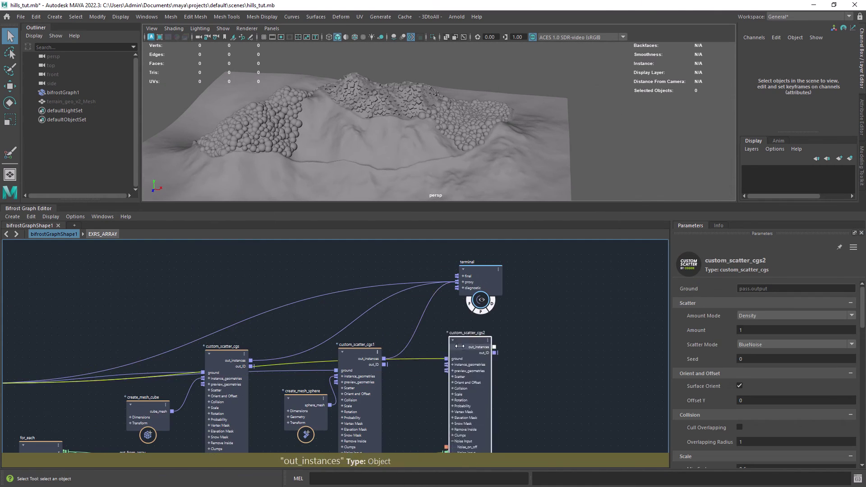
Add a create_mesh_torus node as the instance geometry of custom_scatter_cgs2 and set that scatter's density Amount to 3
click(410, 425)
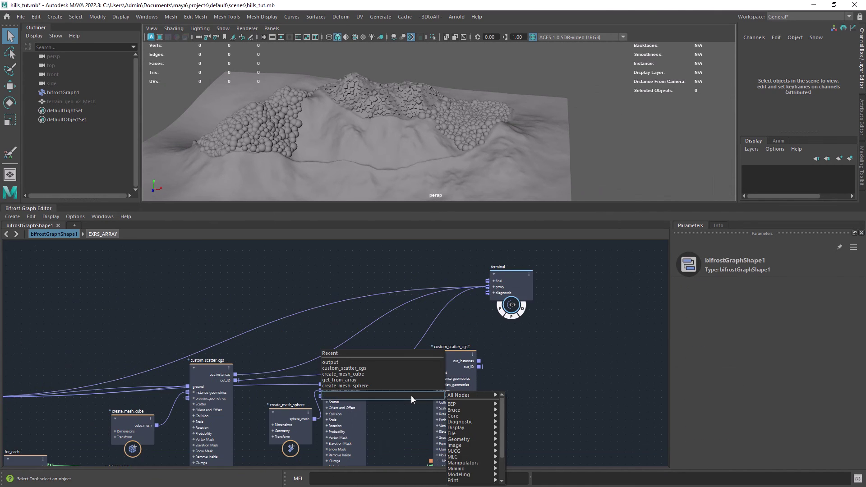
click(748, 330)
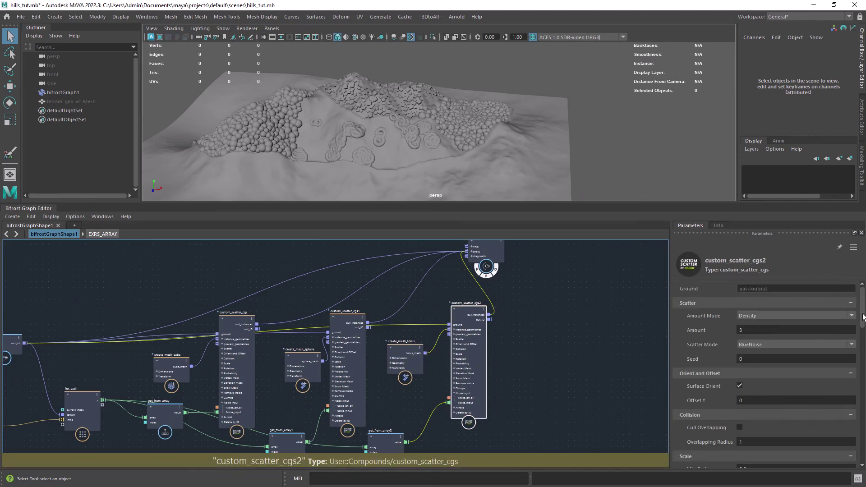